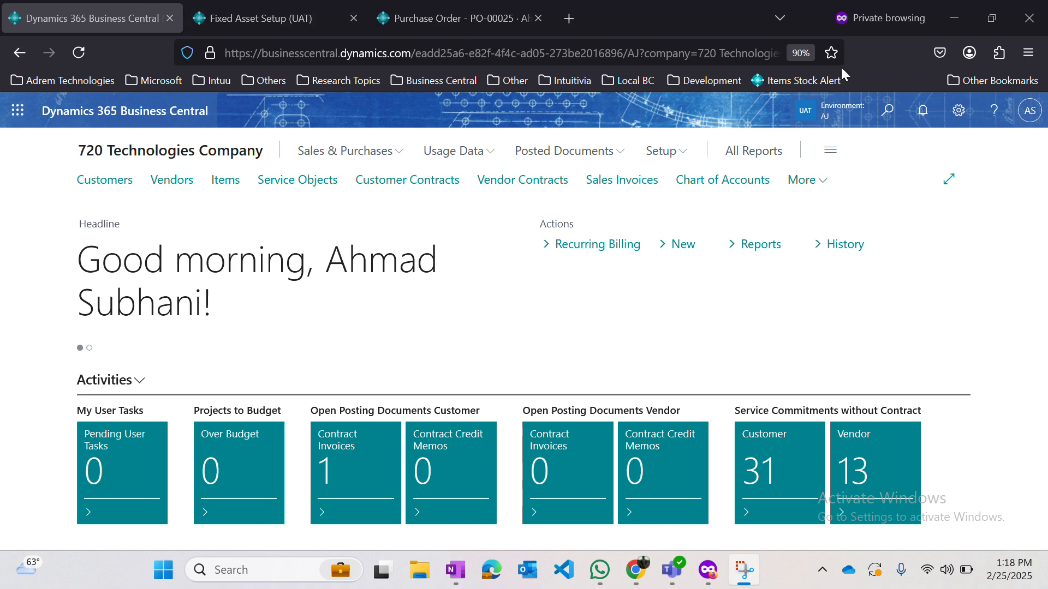
- Open the Fixed Assets list and check the main asset assignment on the card of Component Asset 1 - Spindle Motor
left_click(884, 121)
type("fixed asse")
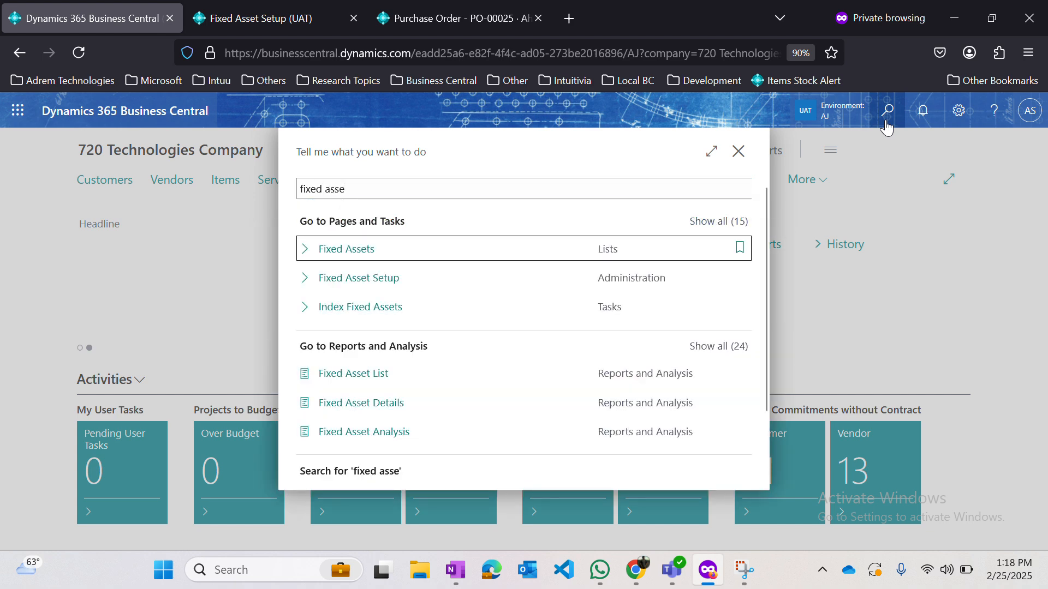
key("Return")
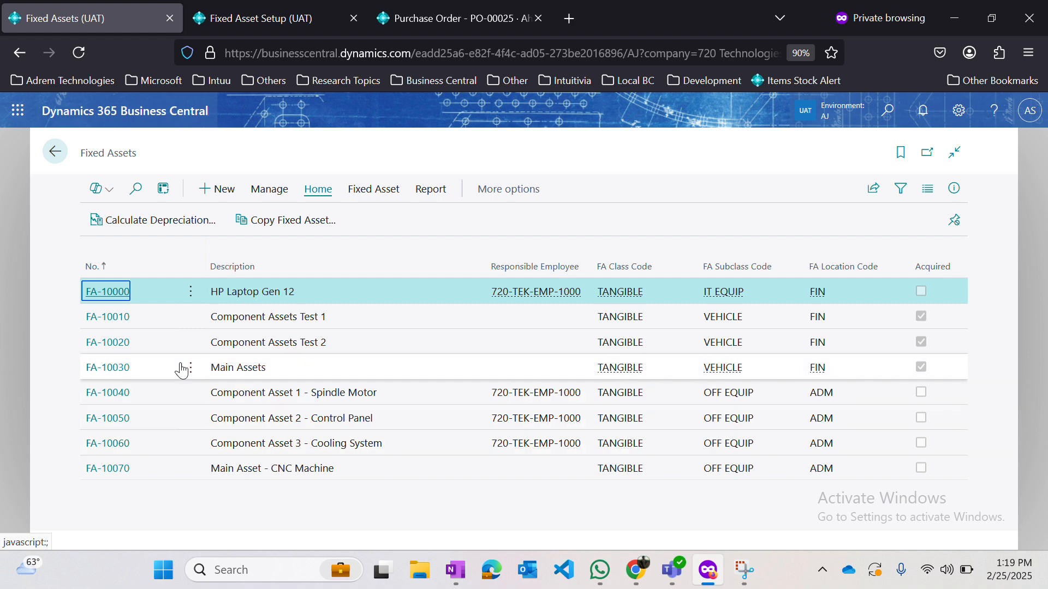
left_click(103, 402)
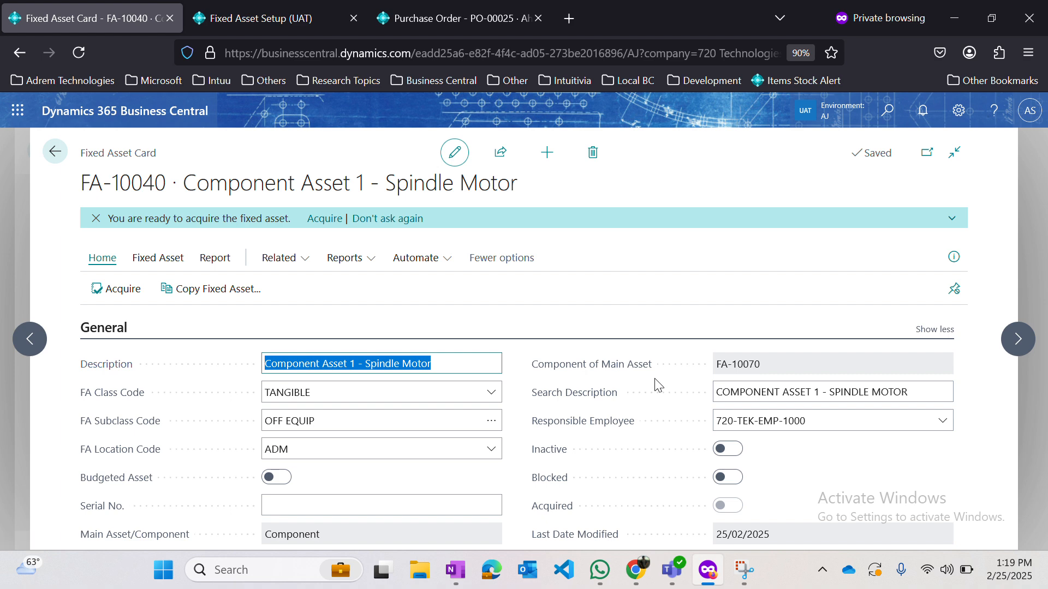
key("Escape")
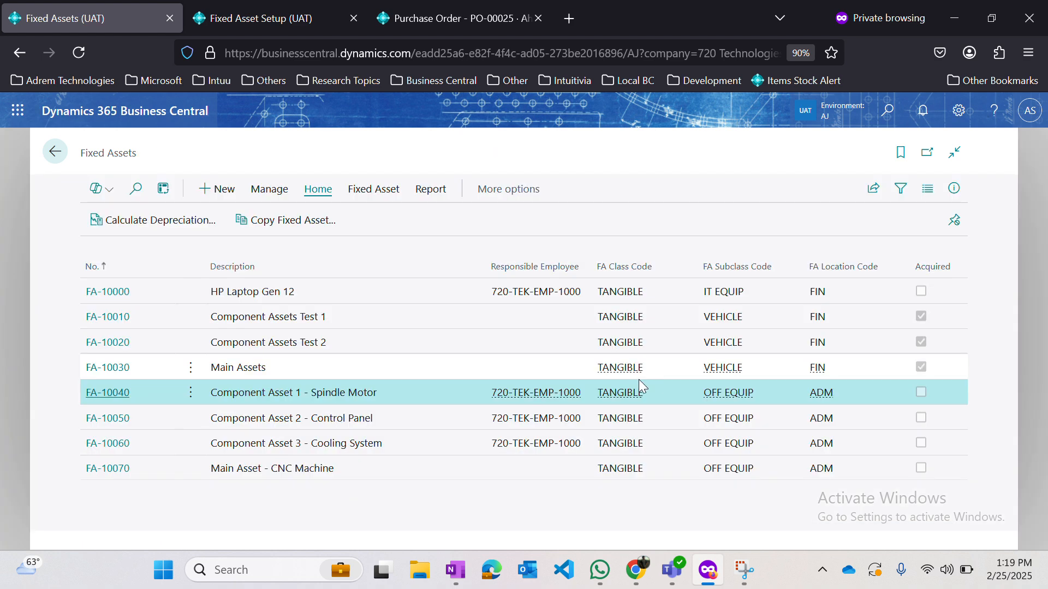
- Review the component list of Main Asset - CNC Machine and the main asset assignment of Component Asset 2 - Control Panel
left_click(121, 472)
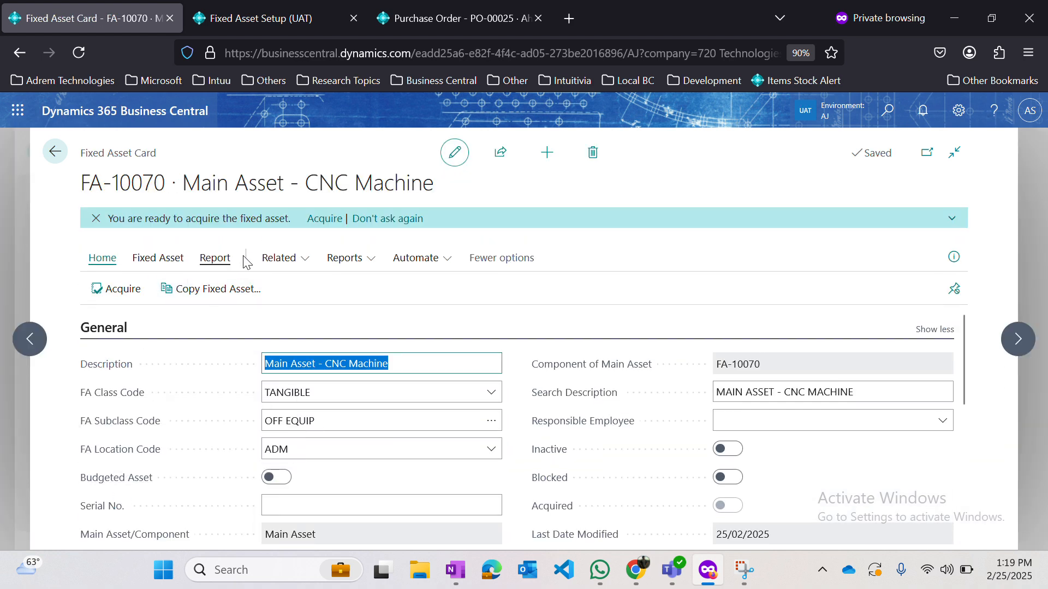
left_click(294, 266)
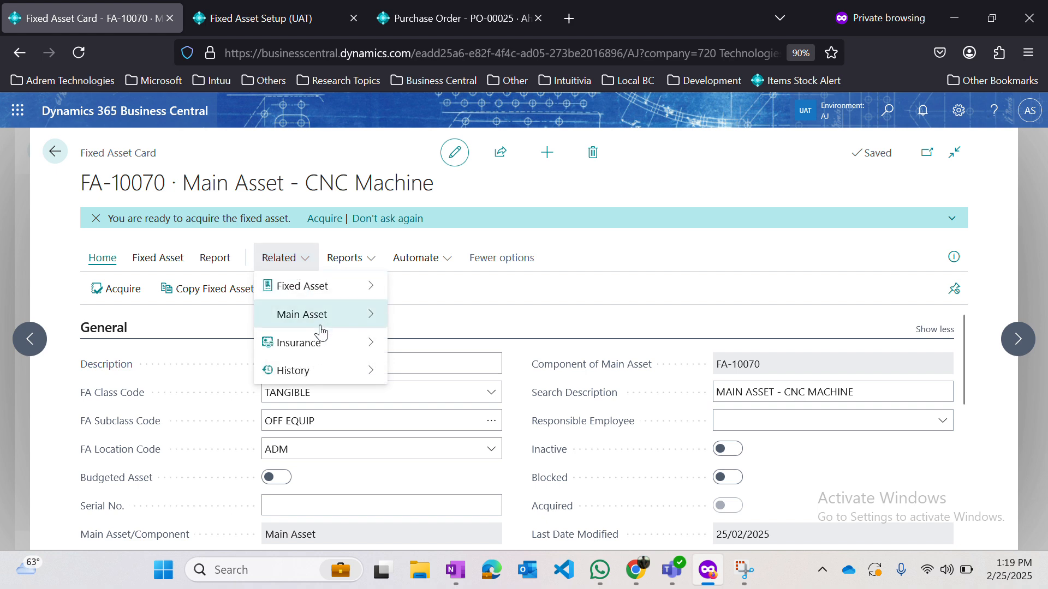
mouse_move(321, 326)
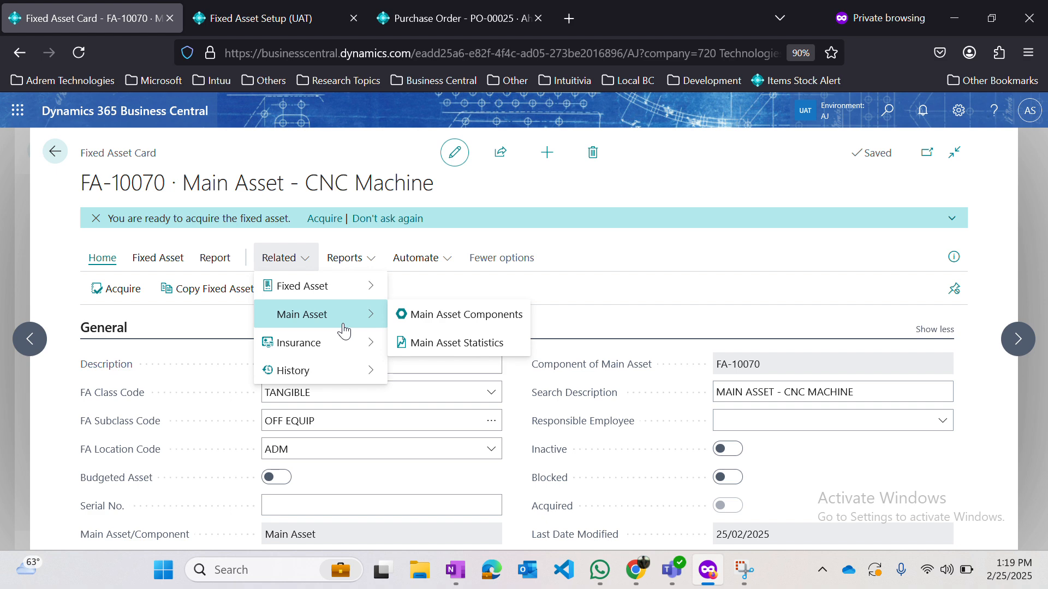
left_click(439, 314)
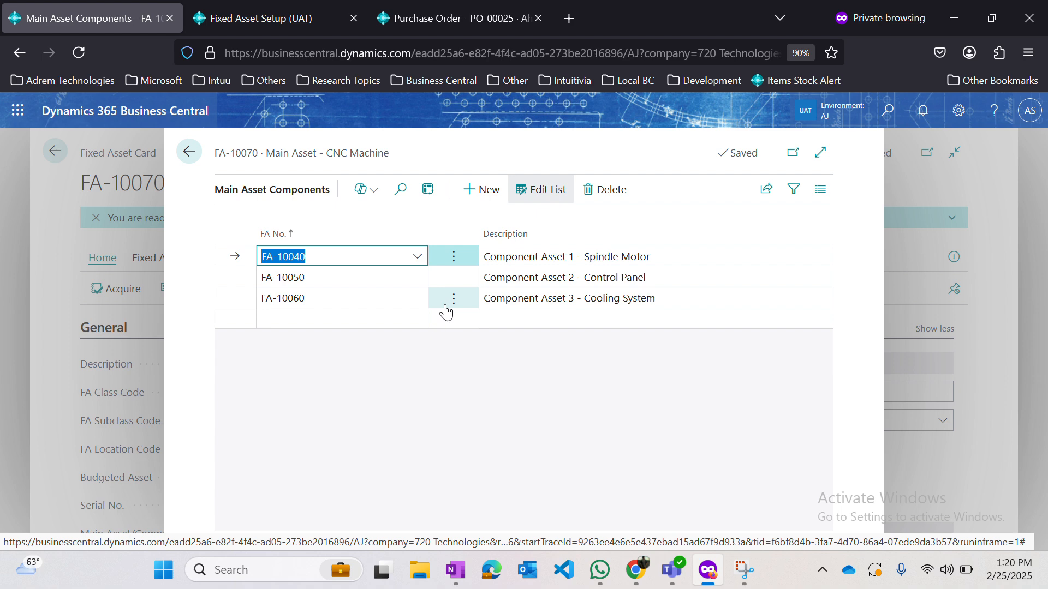
key("Escape")
key("Escape")
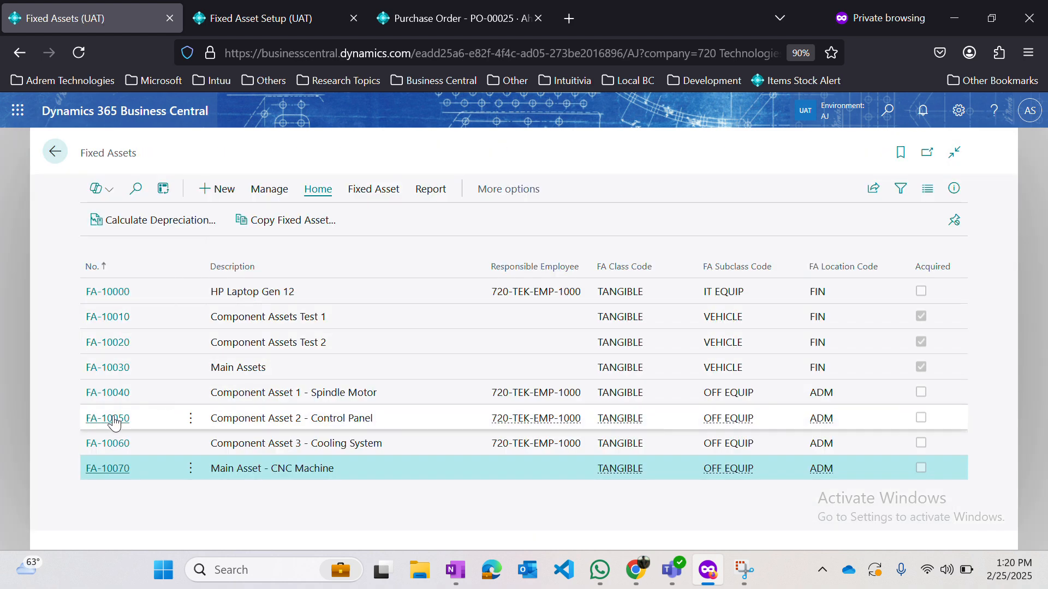
left_click(112, 419)
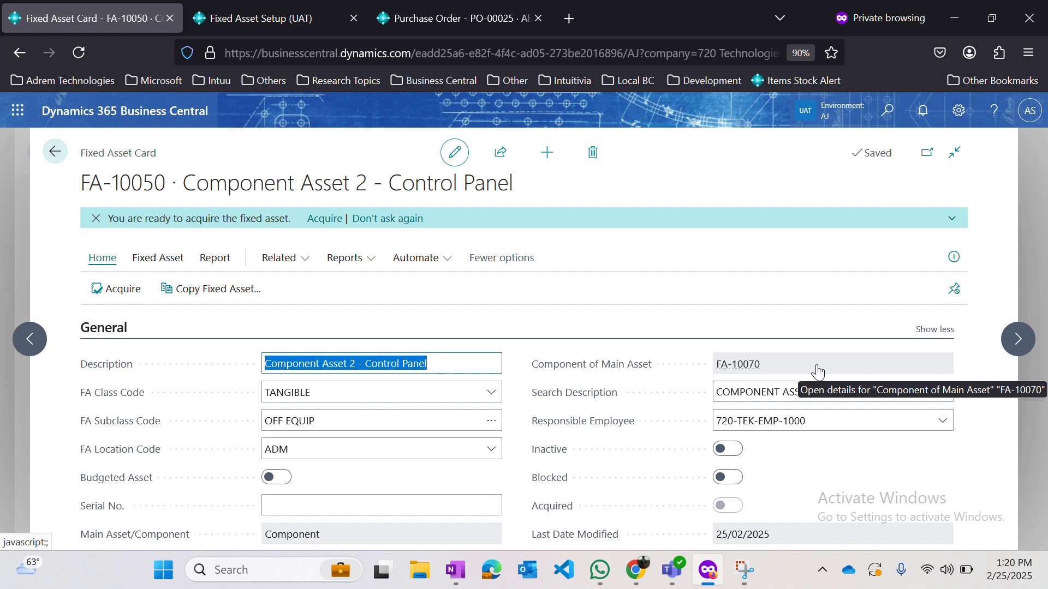
key("Escape")
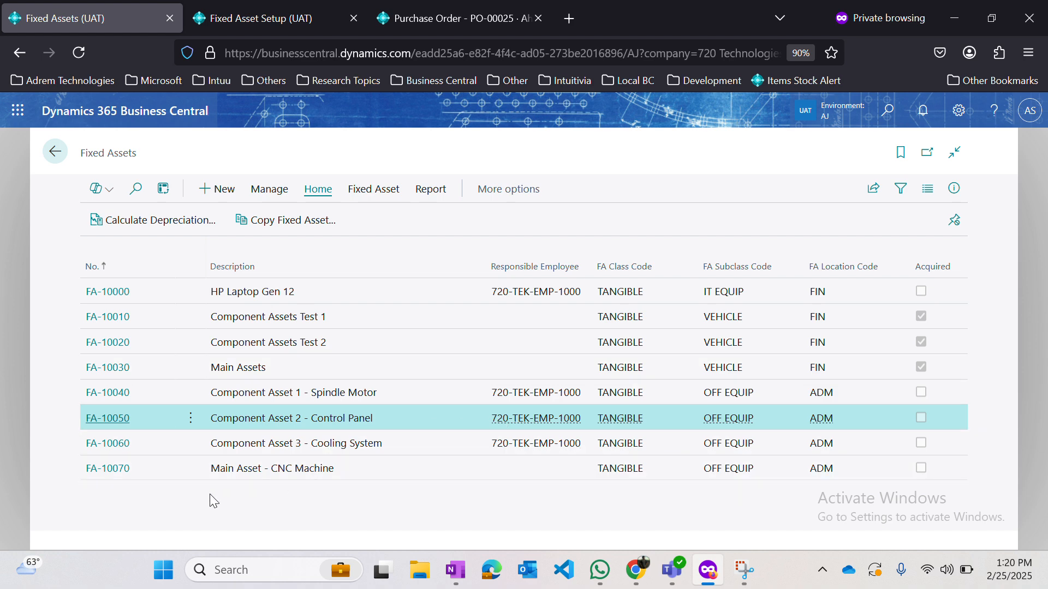
- Review the Main Asset Statistics of Main Asset - CNC Machine, from the general figures to book value and maintenance
left_click(105, 470)
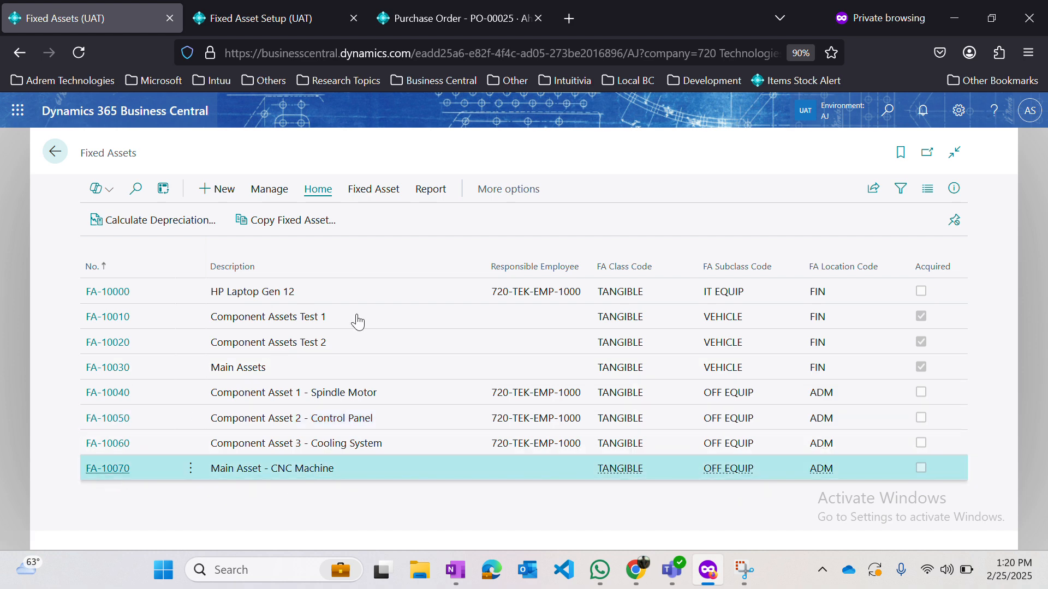
left_click(296, 260)
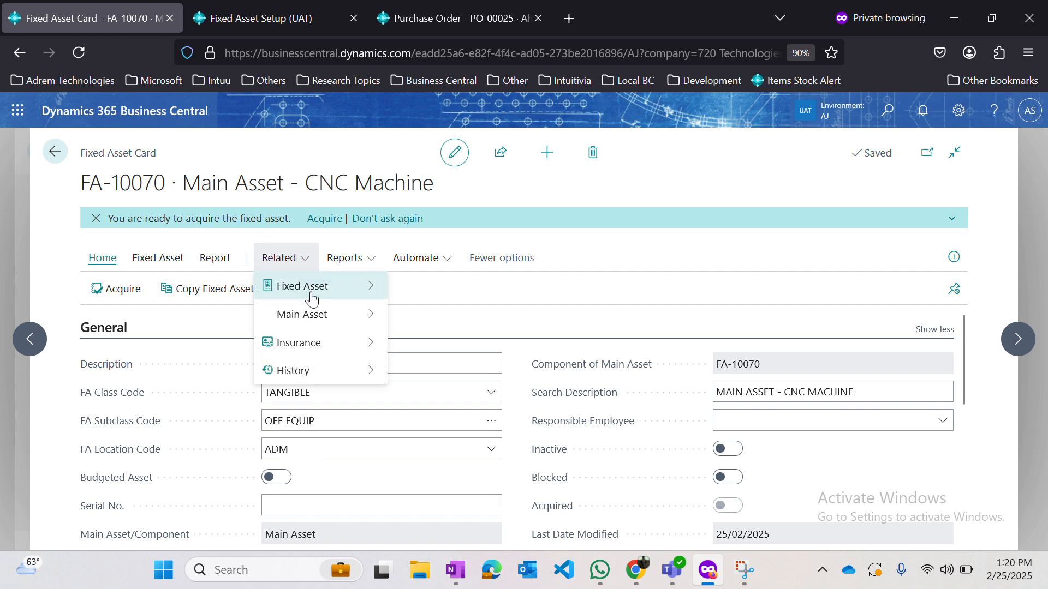
left_click(454, 344)
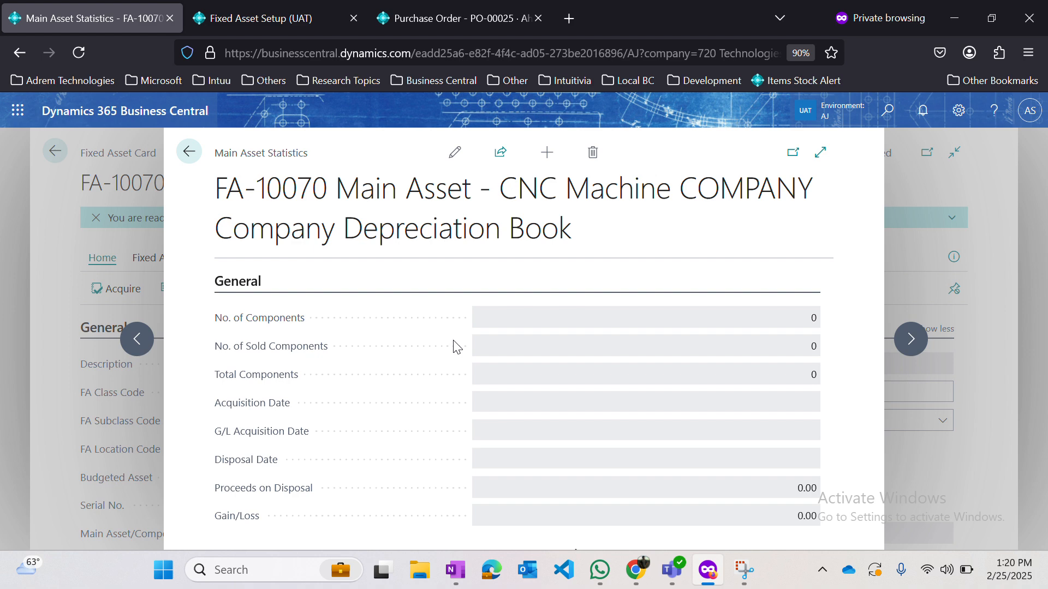
scroll(457, 347, "down", 5)
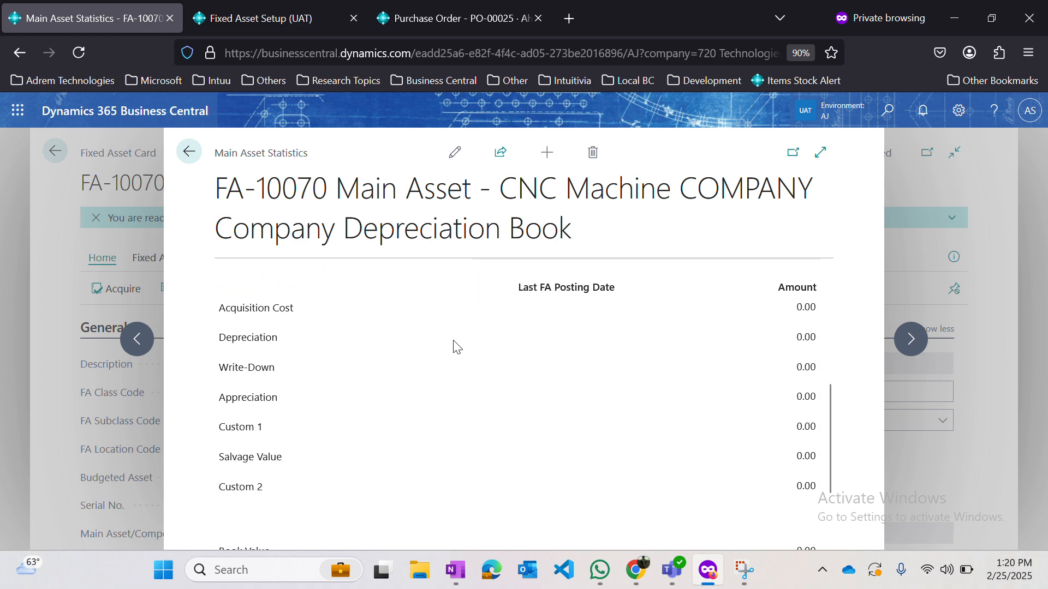
scroll(458, 348, "down", 2)
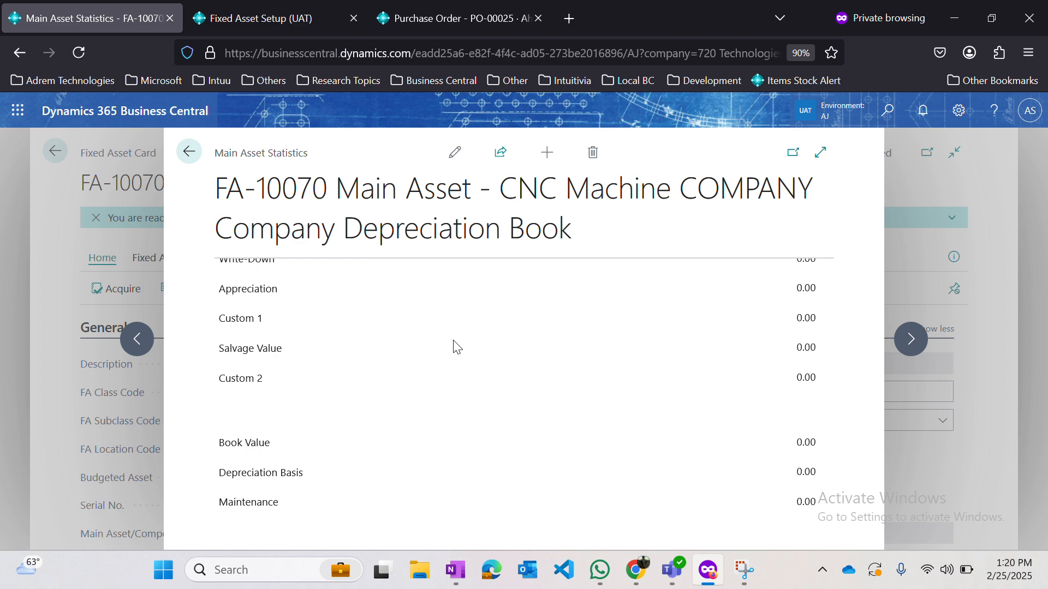
scroll(453, 347, "up", 10)
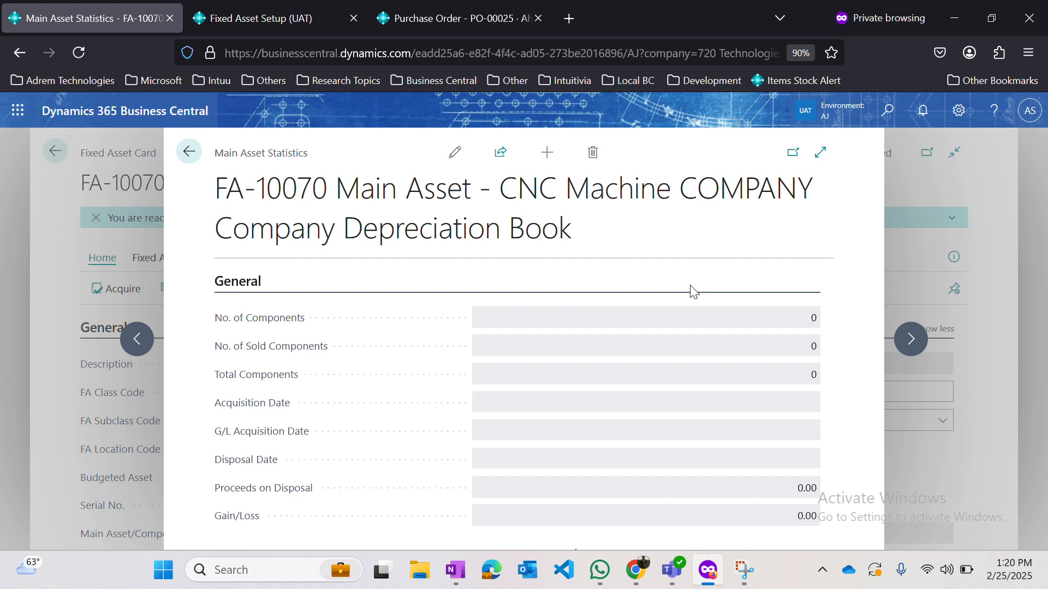
key("Escape")
key("Escape")
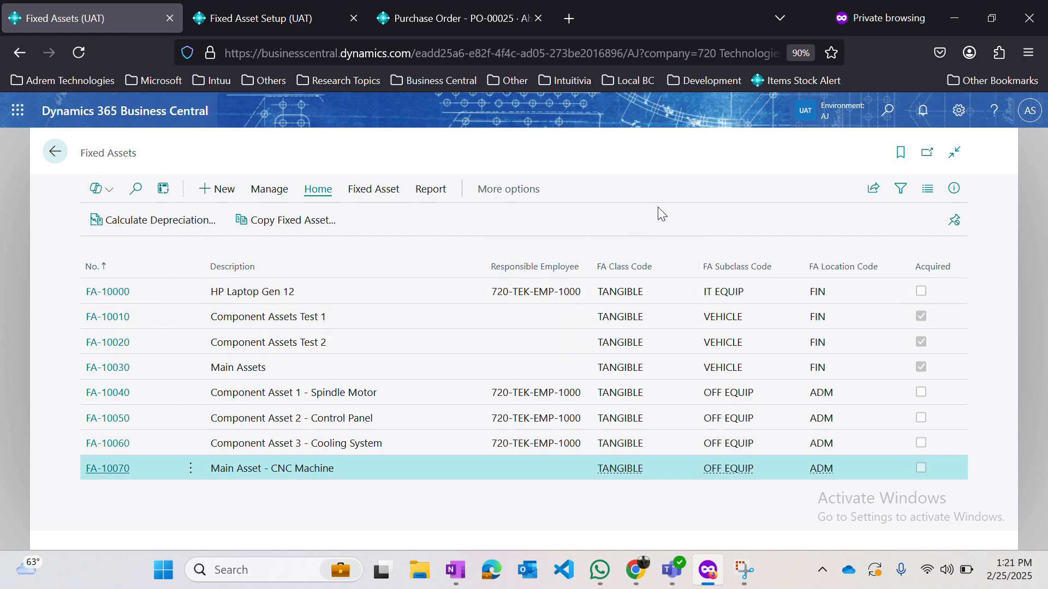
- Check the Allow Posting to Main Assets option on the Fixed Asset Setup page and return to the Fixed Assets list
key("ctrl+Tab")
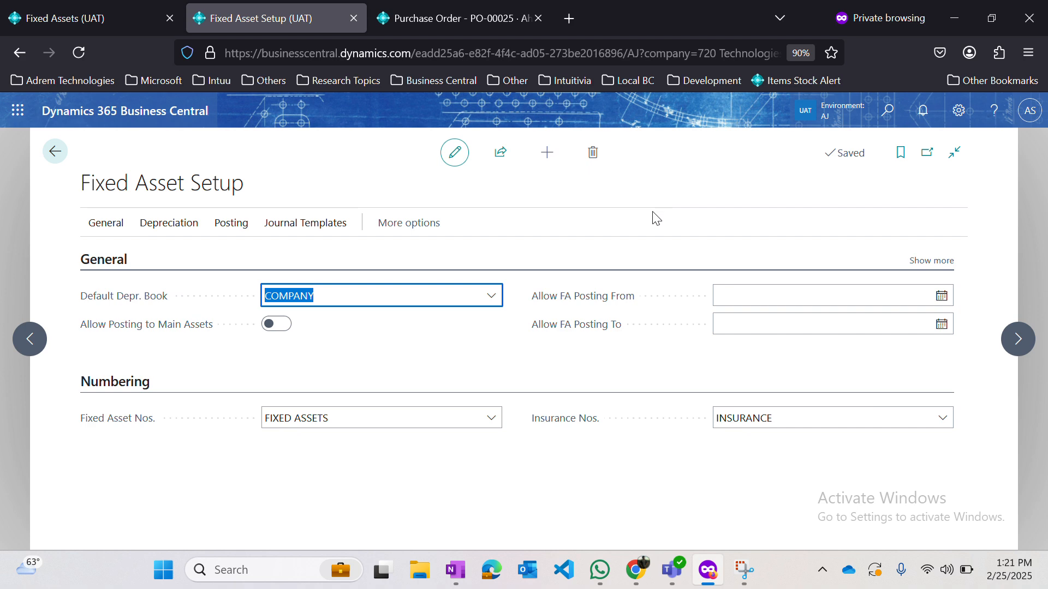
left_click(509, 360)
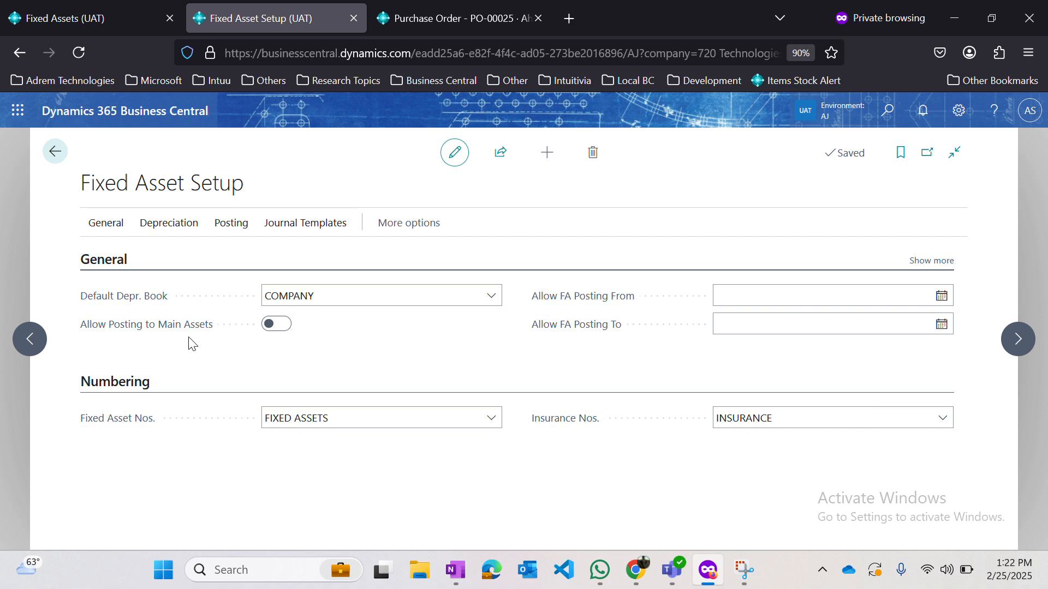
key("ctrl+shift+Tab")
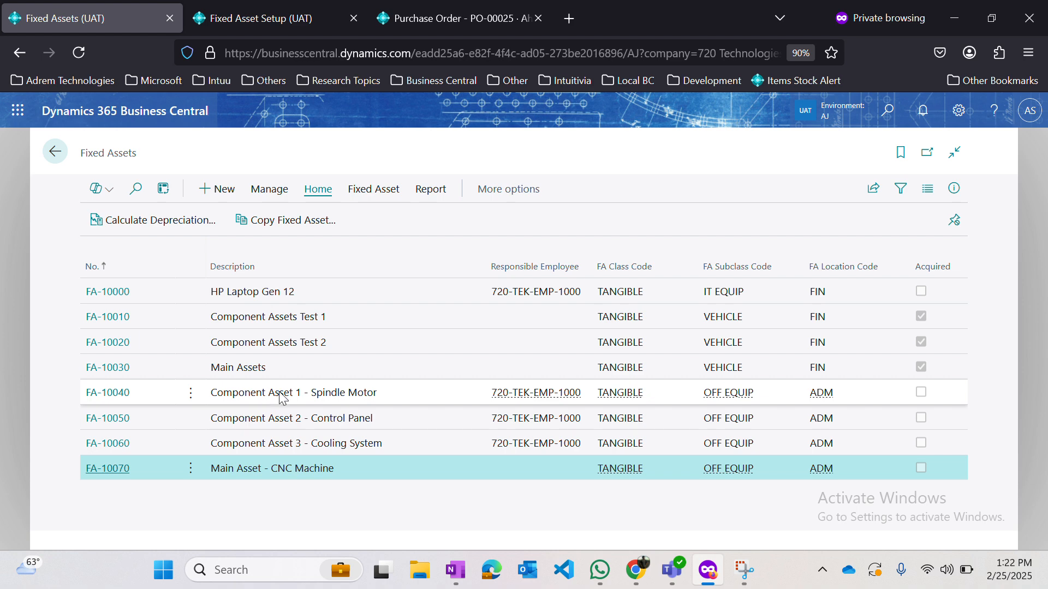
- Examine the fixed asset lines of the open purchase order, including their asset numbers, descriptions, quantities and unit costs
left_click(401, 24)
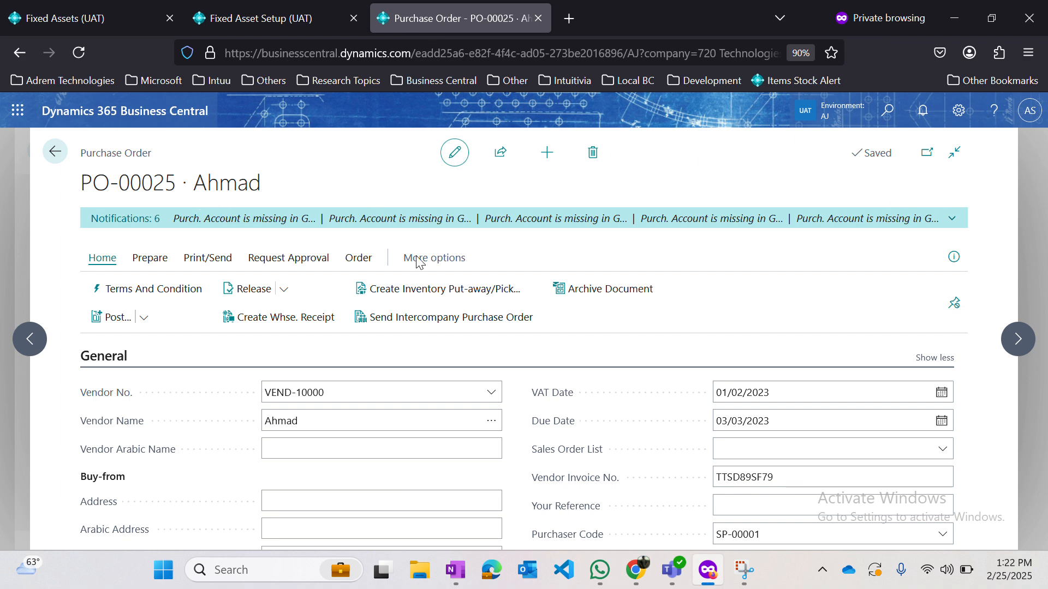
scroll(519, 411, "down", 10)
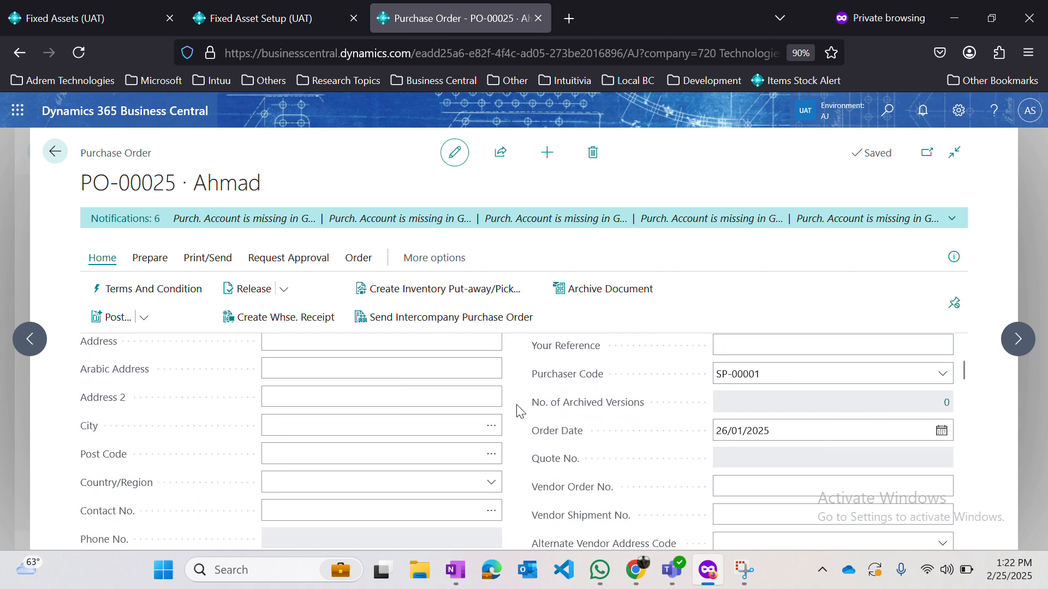
scroll(516, 407, "down", 3)
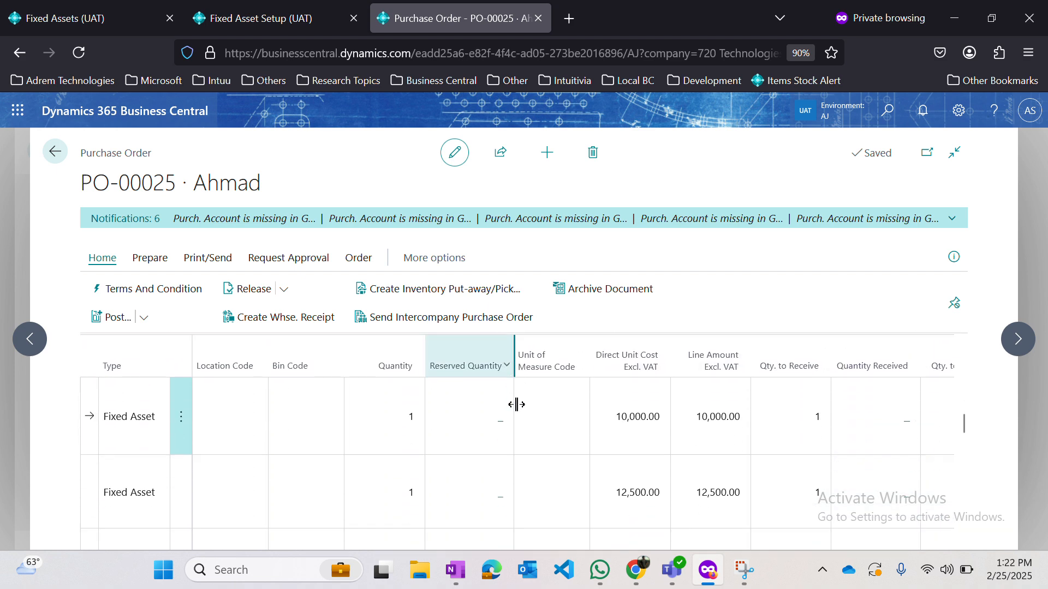
scroll(369, 429, "up", 1)
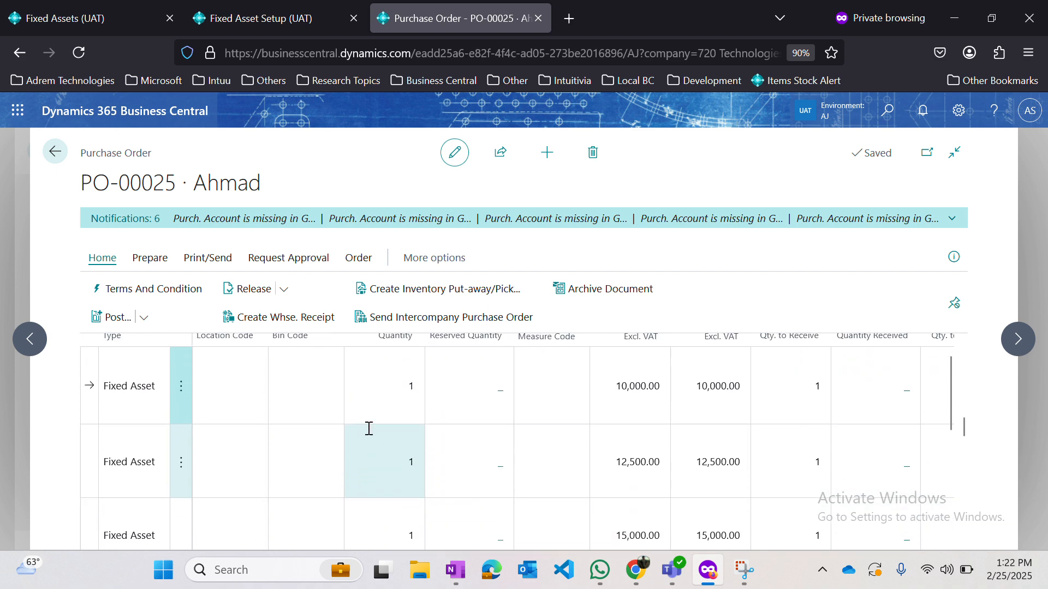
scroll(369, 429, "left", 6)
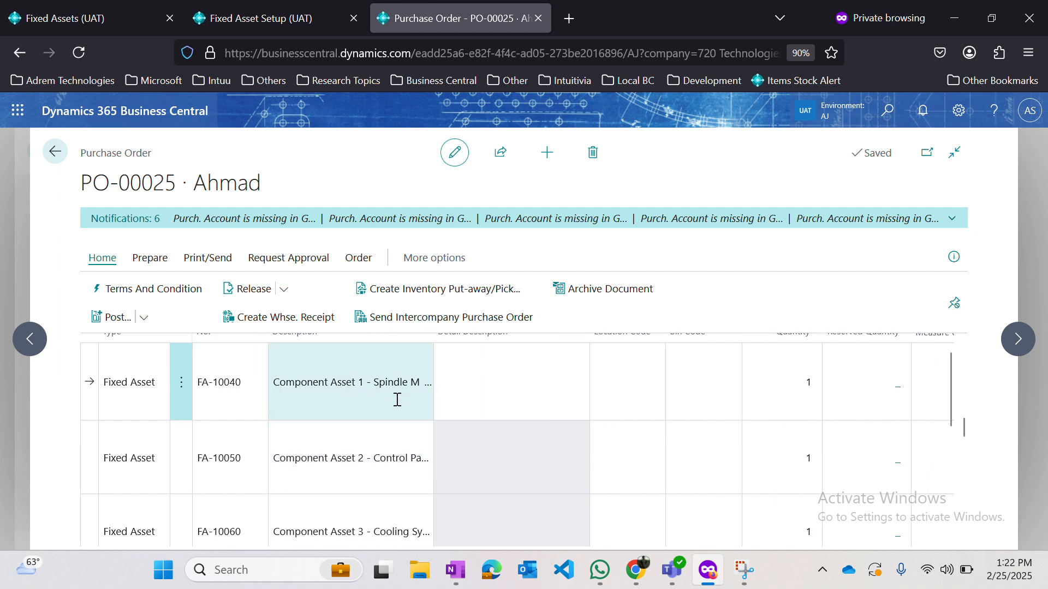
scroll(425, 437, "down", 1)
scroll(452, 469, "right", 5)
scroll(453, 468, "up", 1)
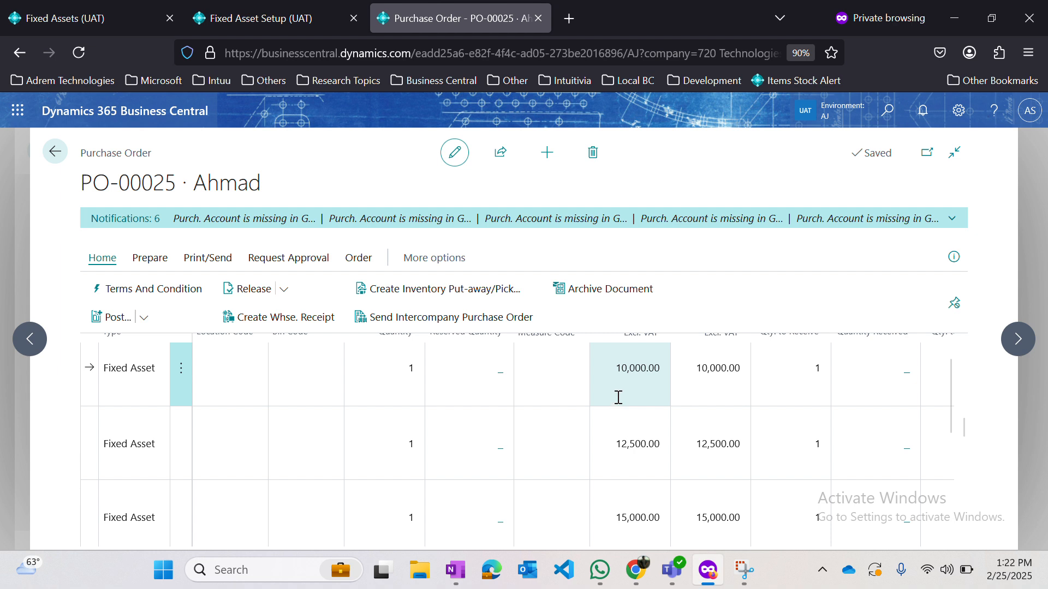
- Preview the posting of the purchase order and return to its lines
left_click(145, 317)
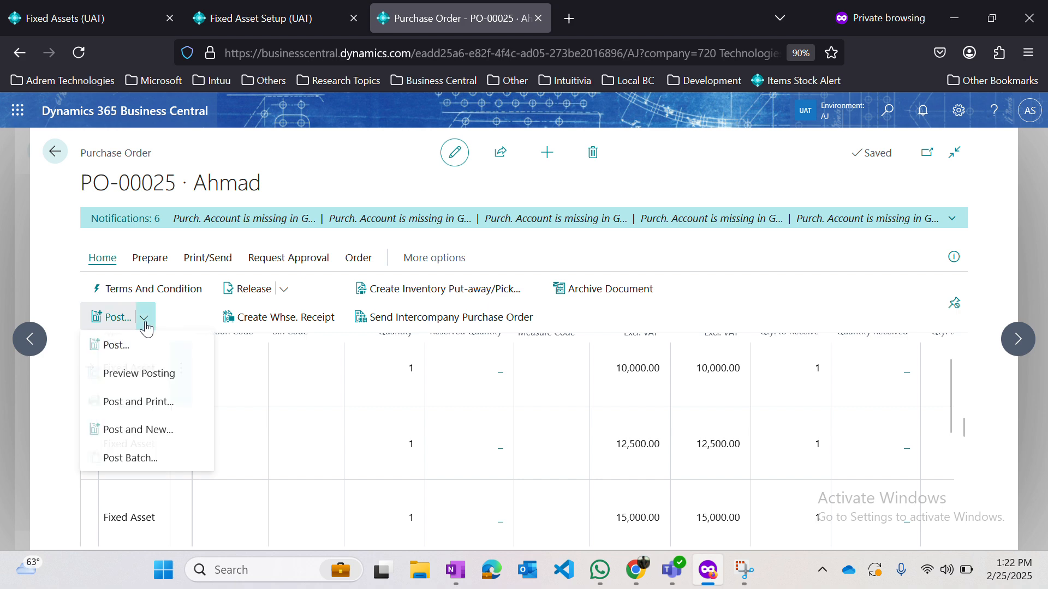
left_click(149, 371)
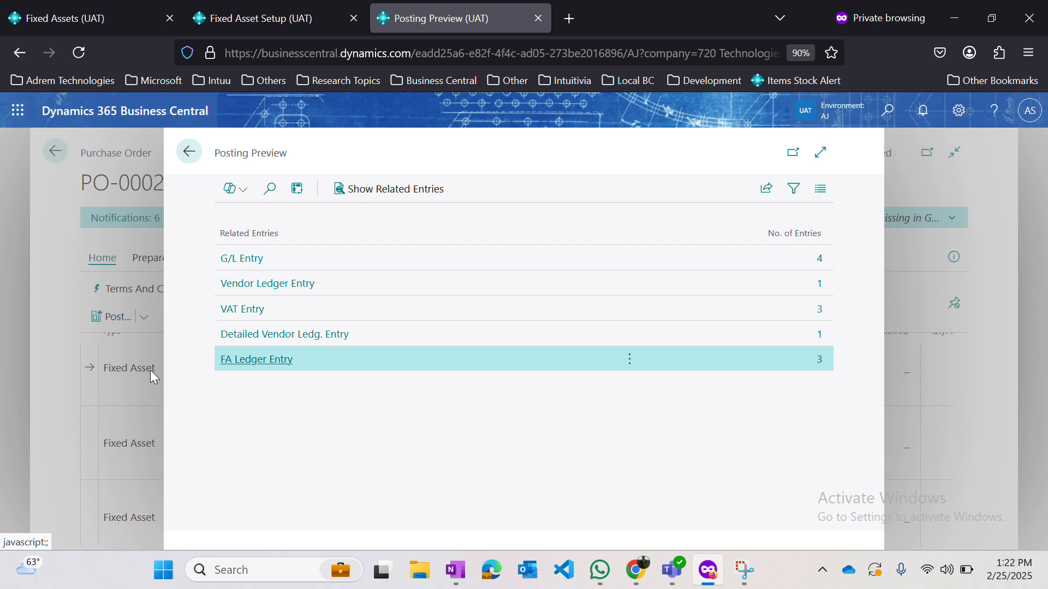
left_click(149, 370)
- Add a Fixed Asset line for FA-10070, Main Asset - CNC Machine, below the existing component lines of the purchase order
scroll(212, 401, "down", 1)
scroll(213, 401, "down", 3)
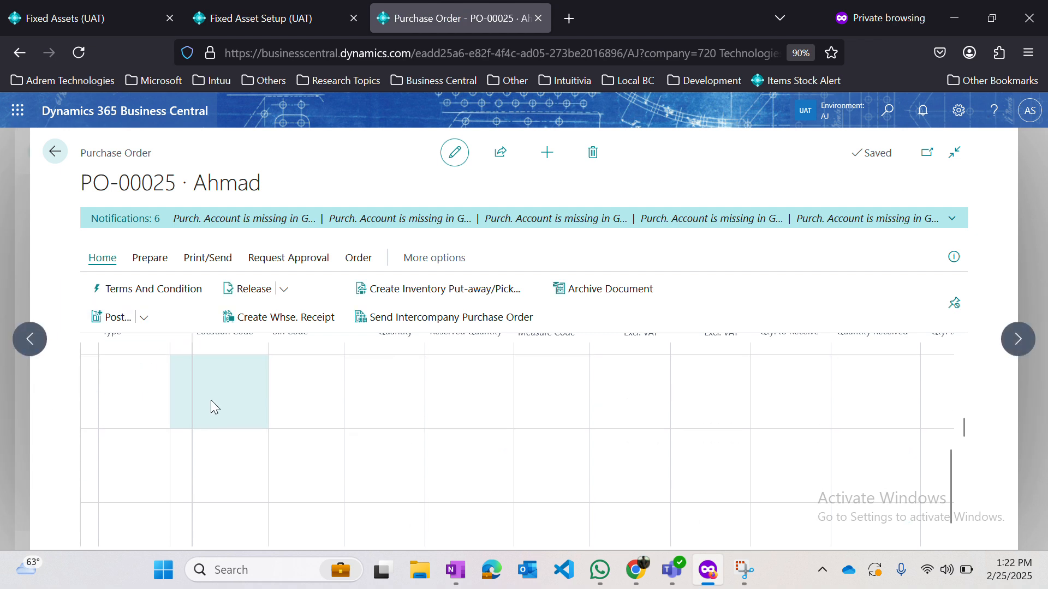
left_click(138, 408)
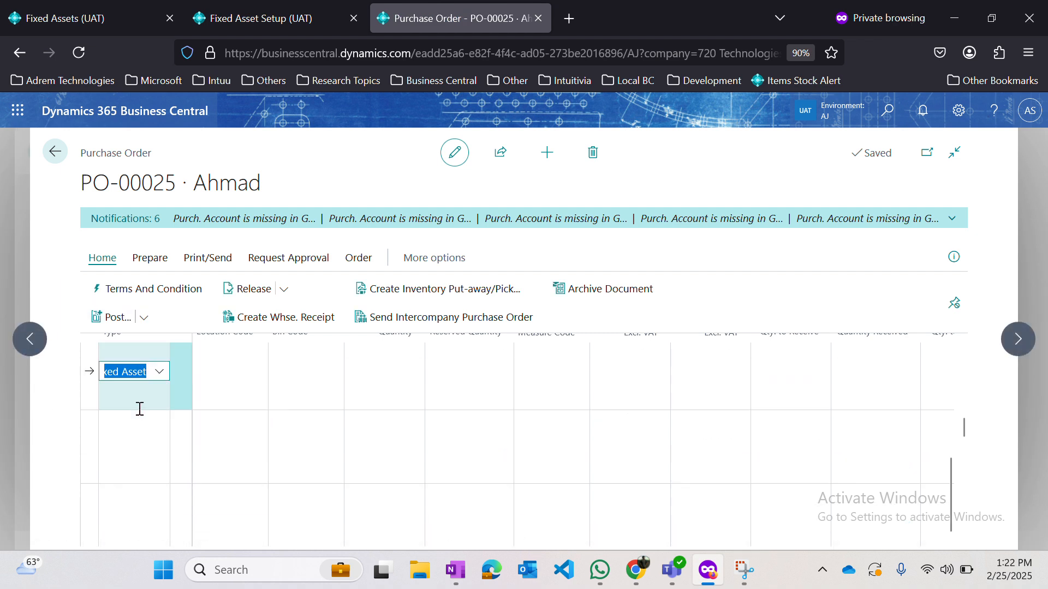
key("Tab")
key("alt+Down")
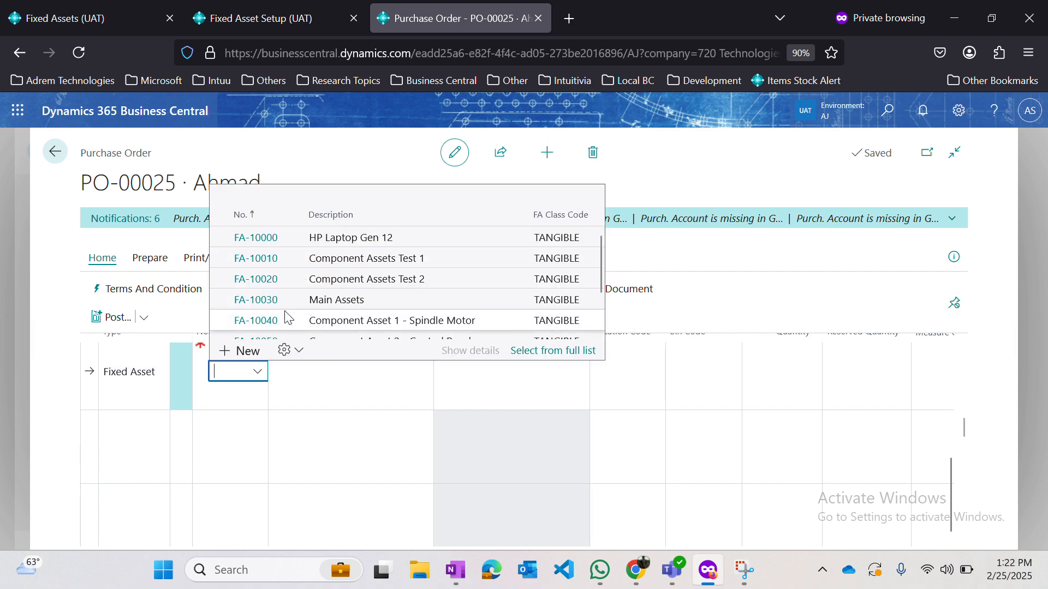
scroll(288, 310, "down", 2)
left_click(298, 327)
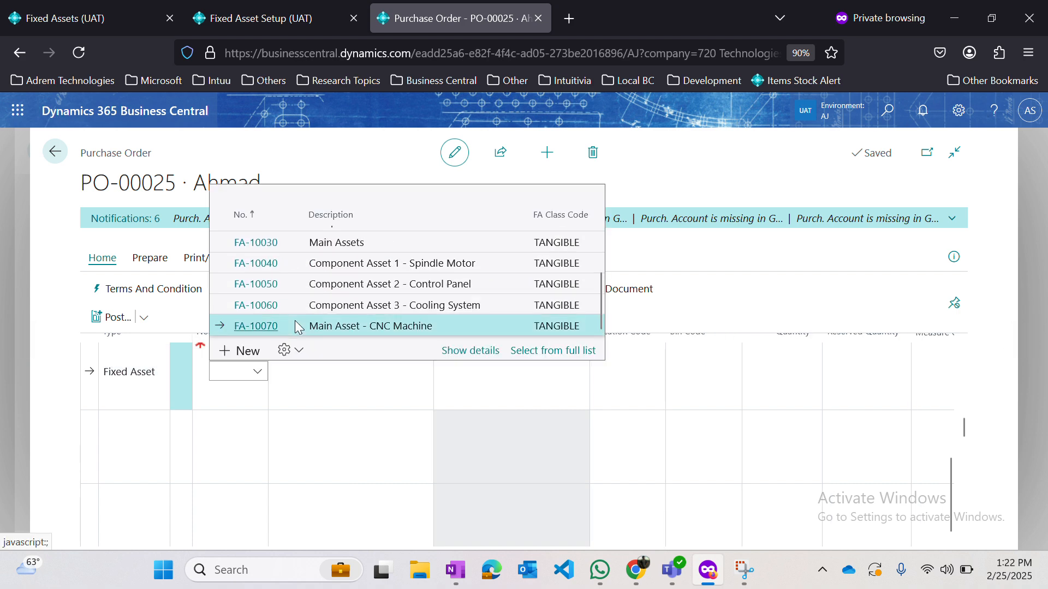
key("Return")
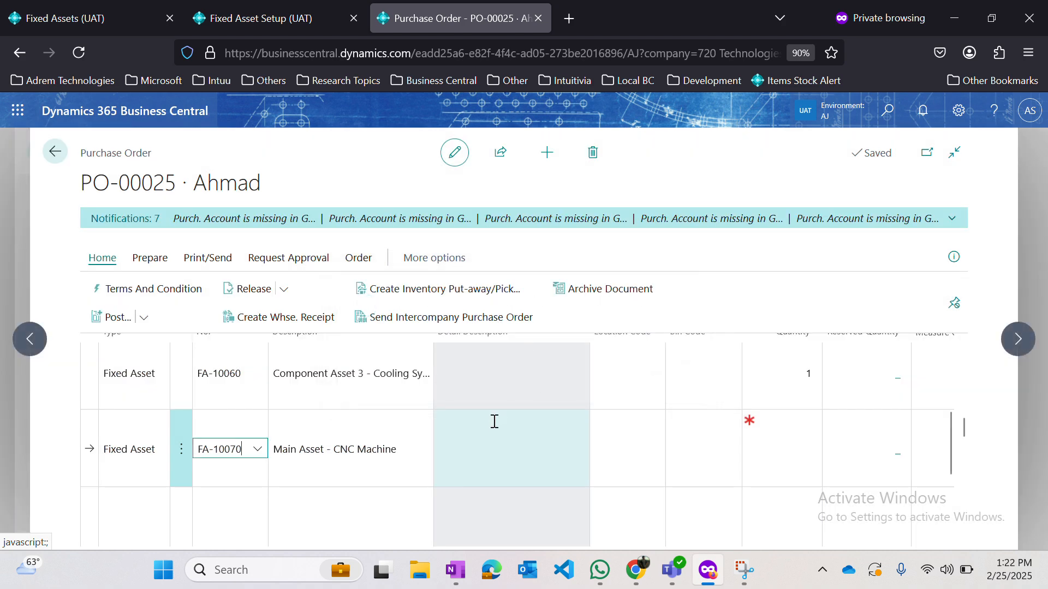
- Set the quantity to 1 and the direct unit cost to 40,000 on the Main Asset - CNC Machine line
key("Tab")
key("Tab")
key("Tab")
key("Tab")
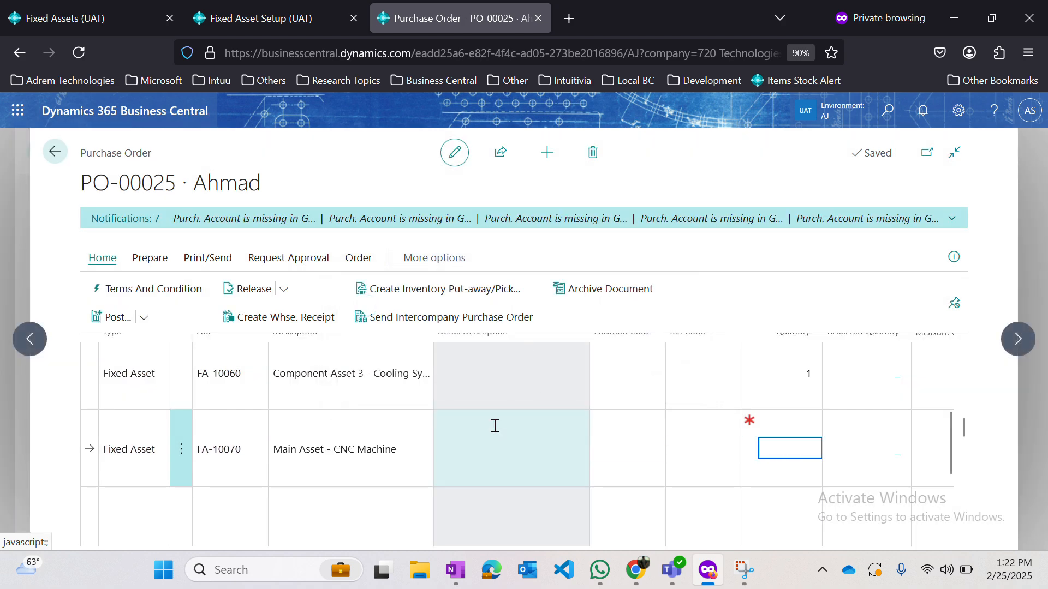
type("1")
key("Tab")
key("Tab")
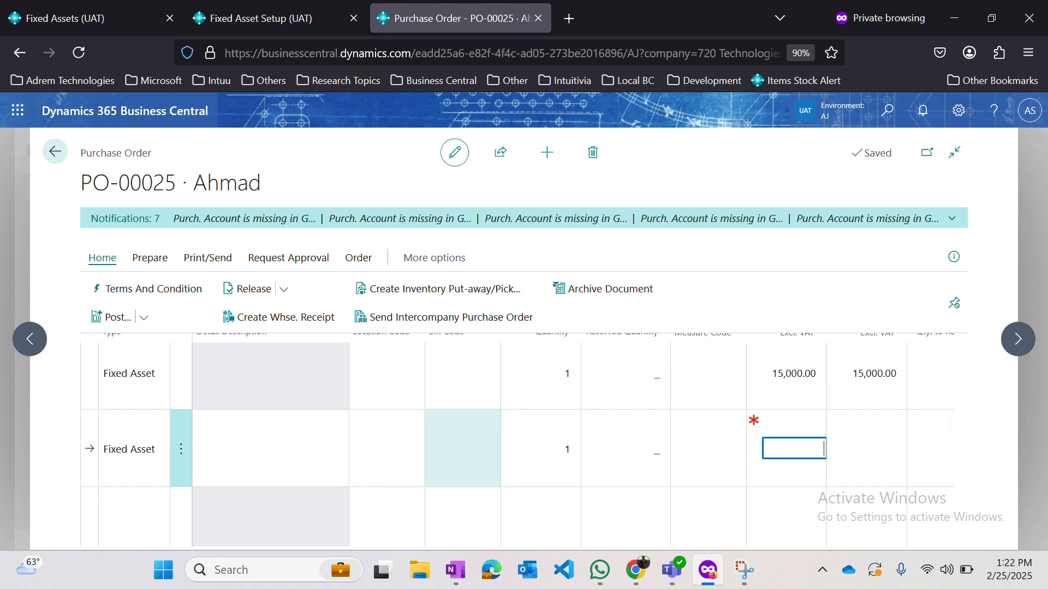
type("40000")
key("Tab")
key("Tab")
key("Tab")
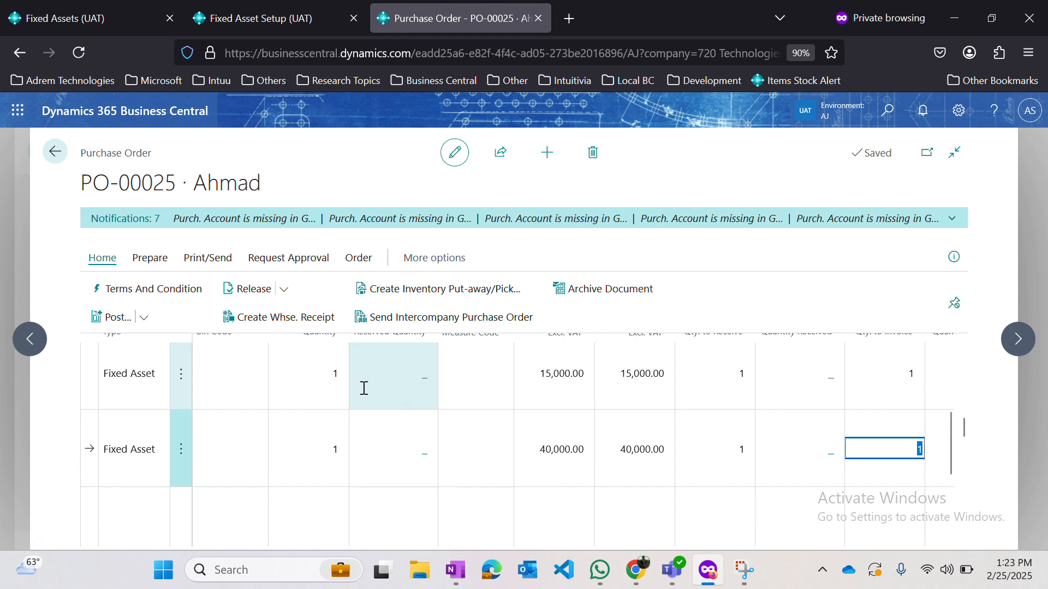
- Preview the posting of the purchase order and compare the resulting error message with the Fixed Asset Setup page
left_click(145, 320)
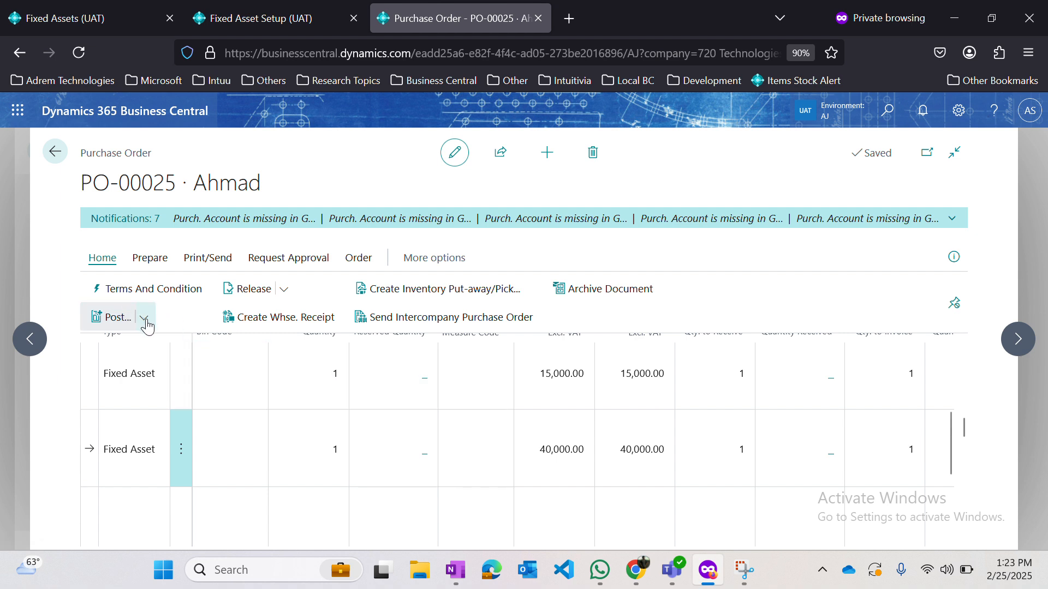
left_click(144, 318)
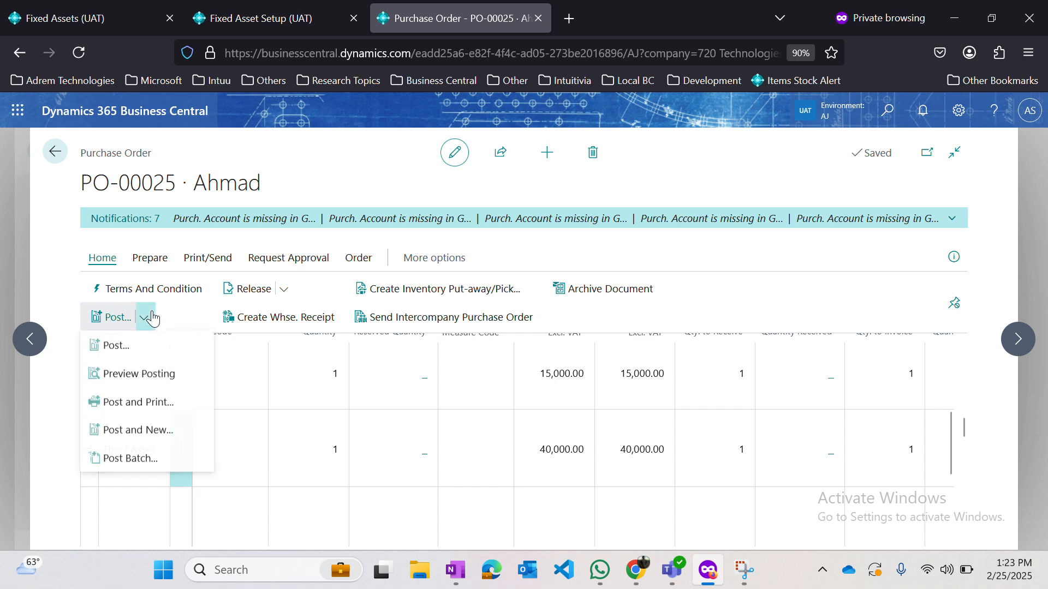
left_click(145, 381)
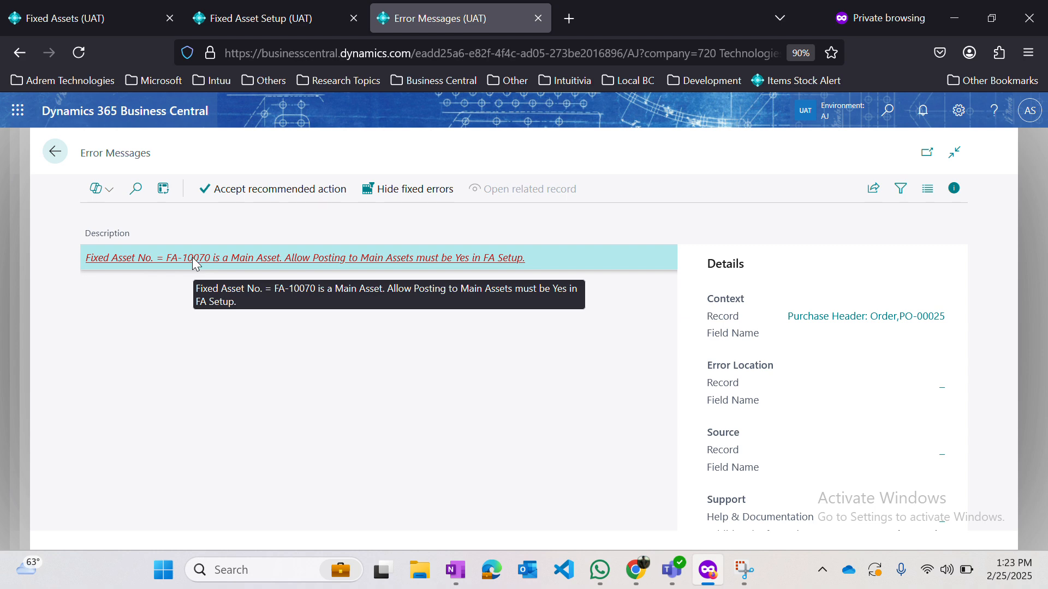
left_click(242, 18)
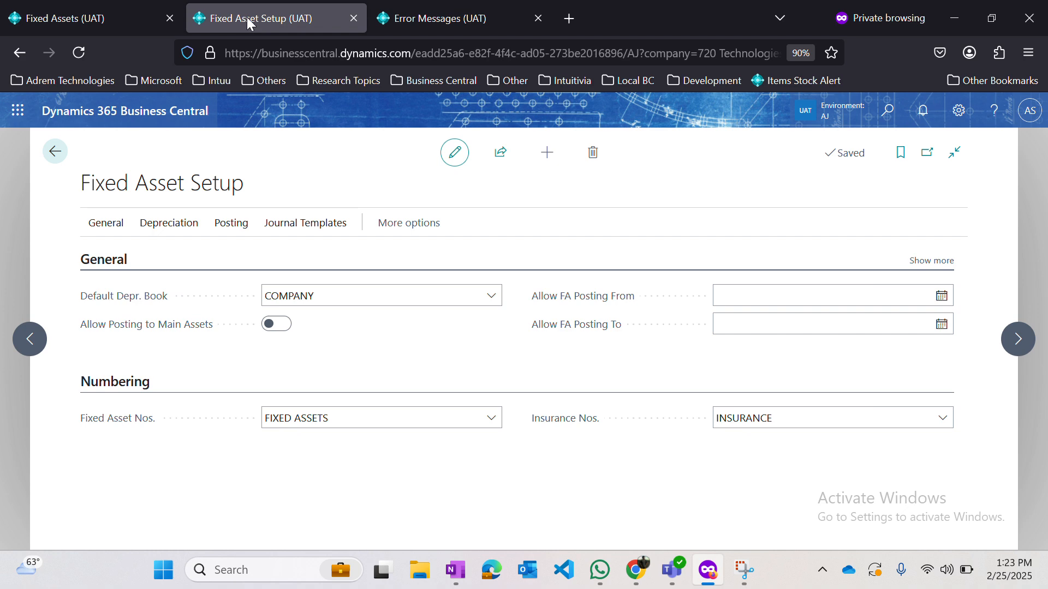
left_click(382, 21)
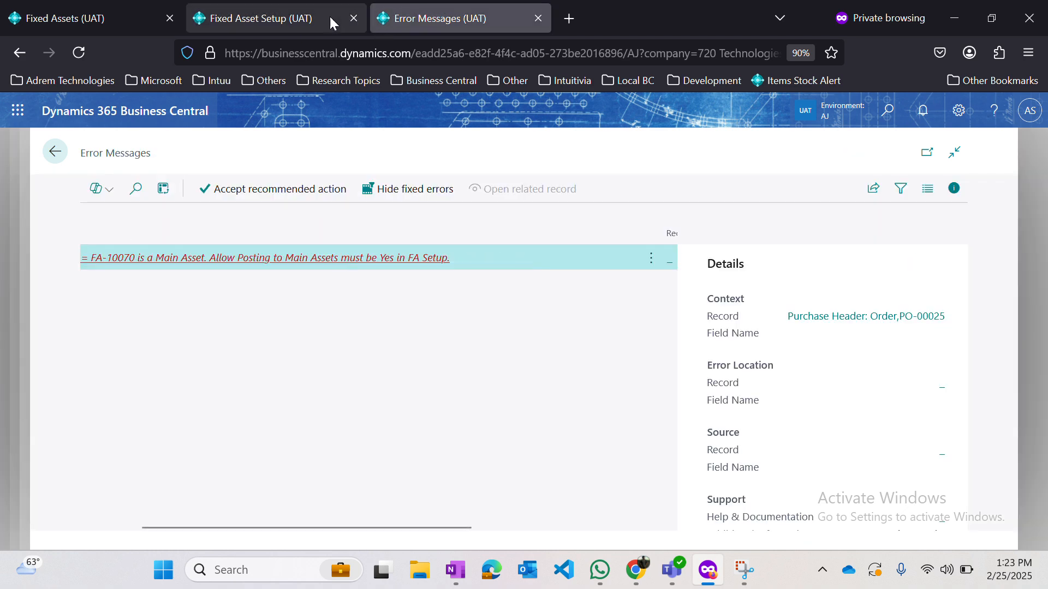
- Enable Allow Posting to Main Assets on the Fixed Asset Setup page, refreshing the page if the change is rejected
left_click(294, 21)
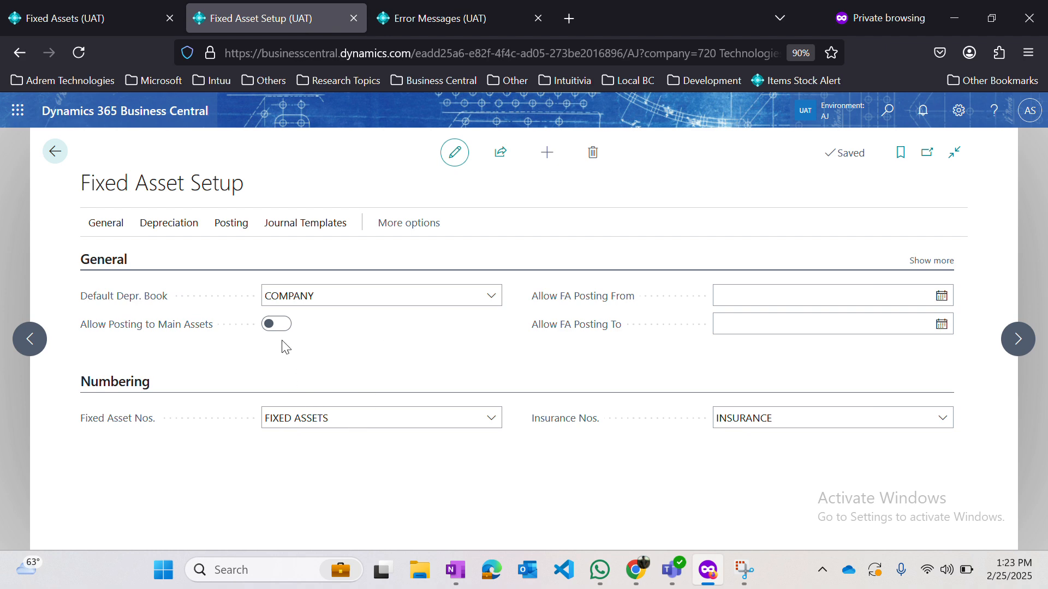
left_click(277, 325)
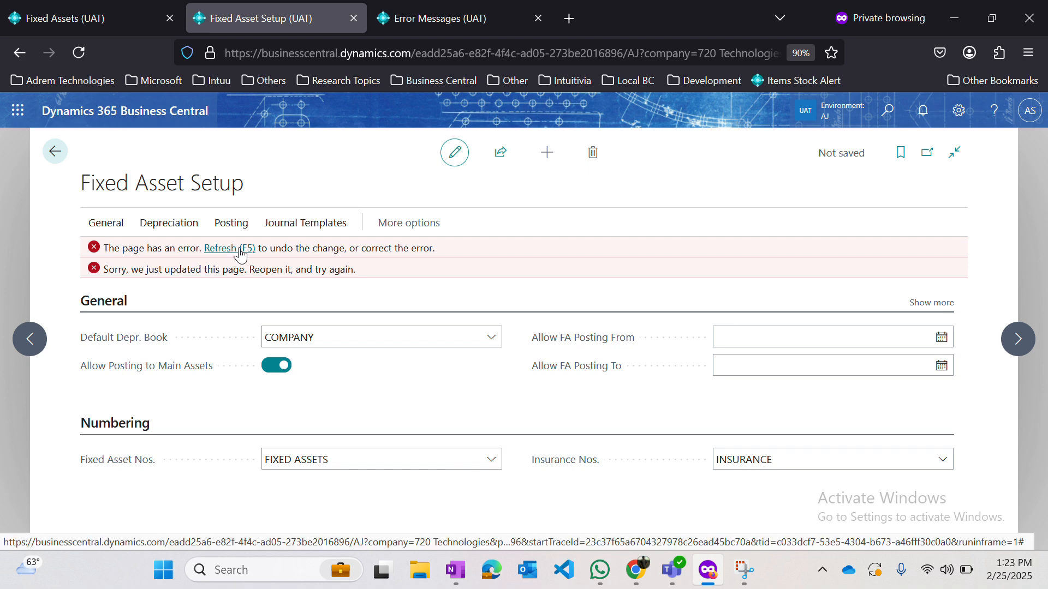
left_click(228, 249)
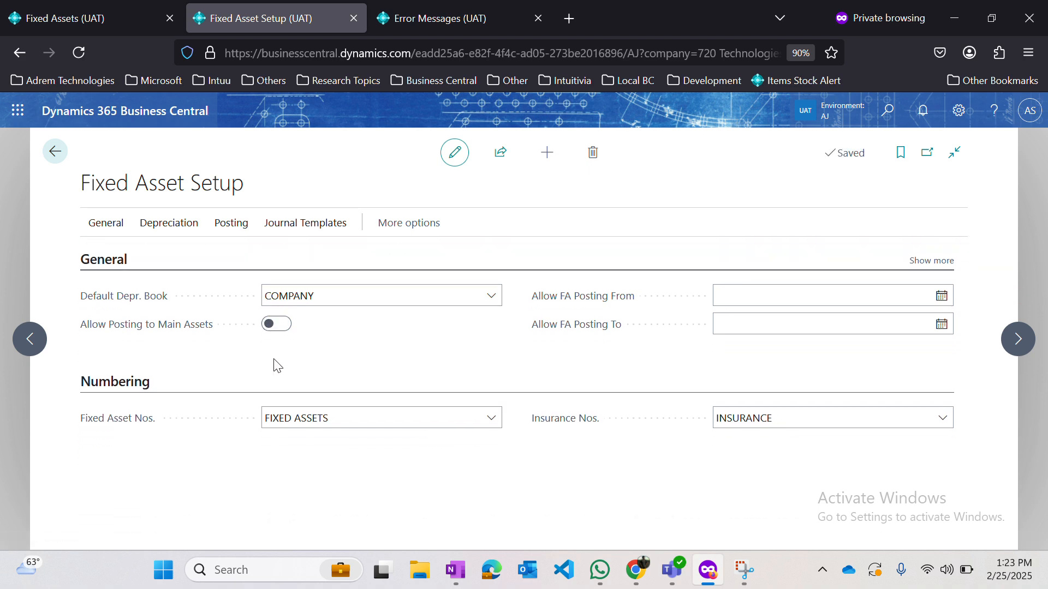
left_click(277, 326)
- Preview the purchase order's posting again, examine the asset numbers and amounts in its FA ledger entries, and return to the order
left_click(398, 21)
left_click(207, 259)
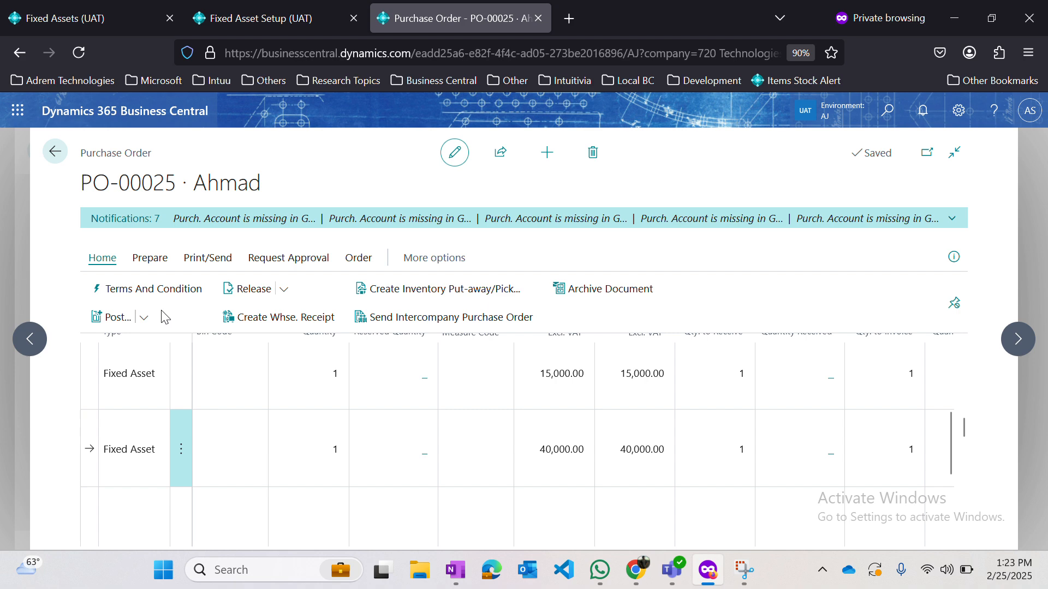
left_click(144, 319)
left_click(165, 386)
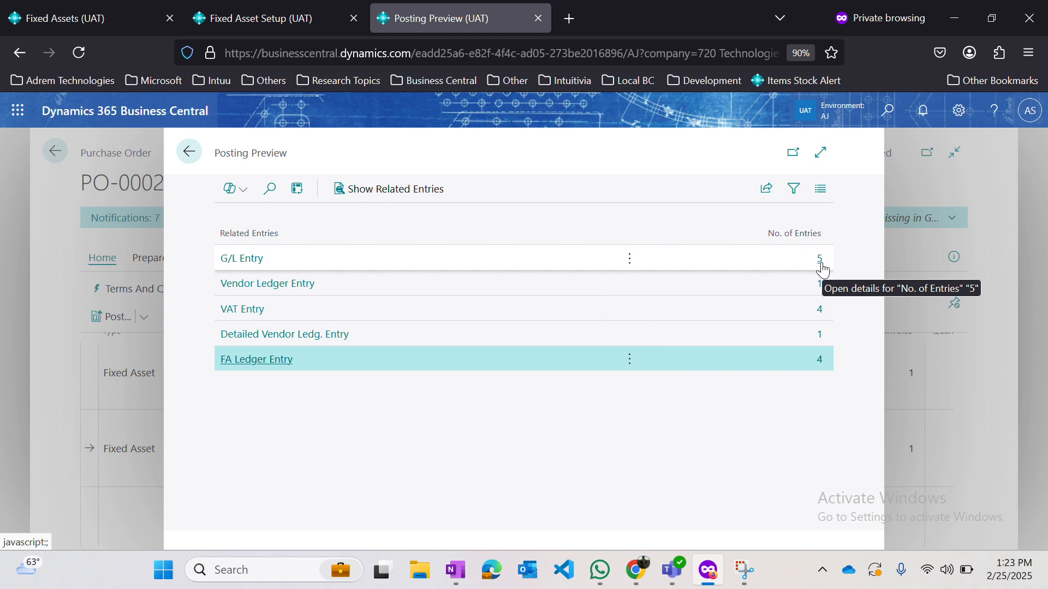
left_click(823, 365)
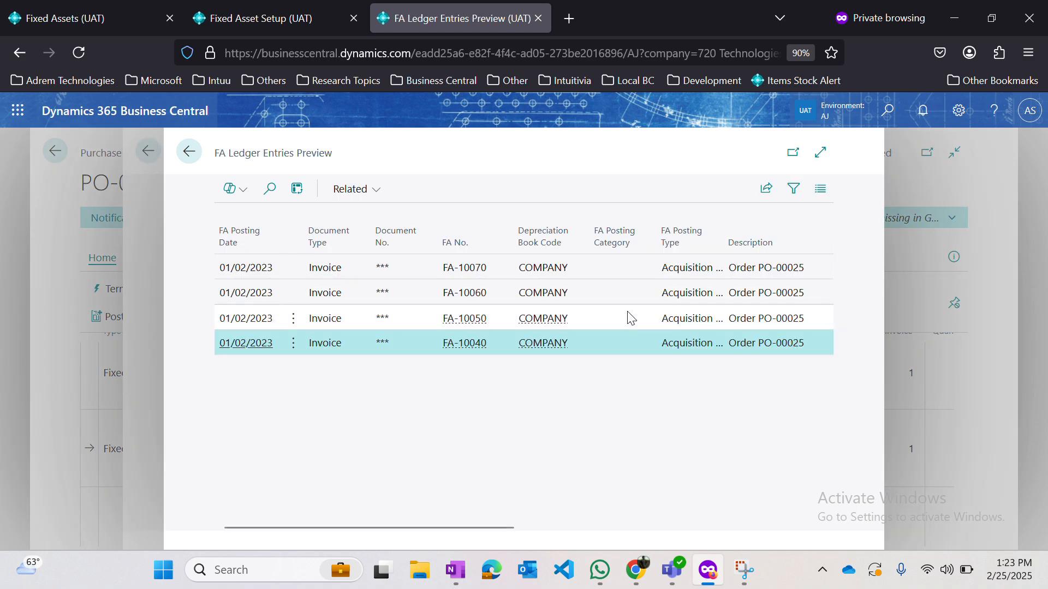
scroll(631, 318, "right", 5)
scroll(627, 315, "left", 5)
left_click(607, 276)
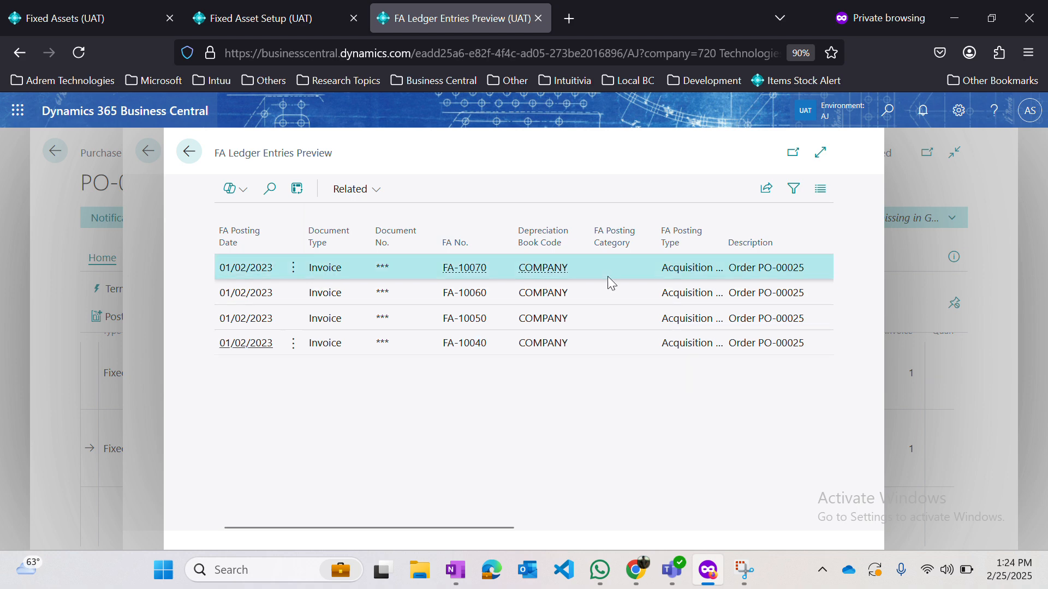
scroll(607, 276, "right", 5)
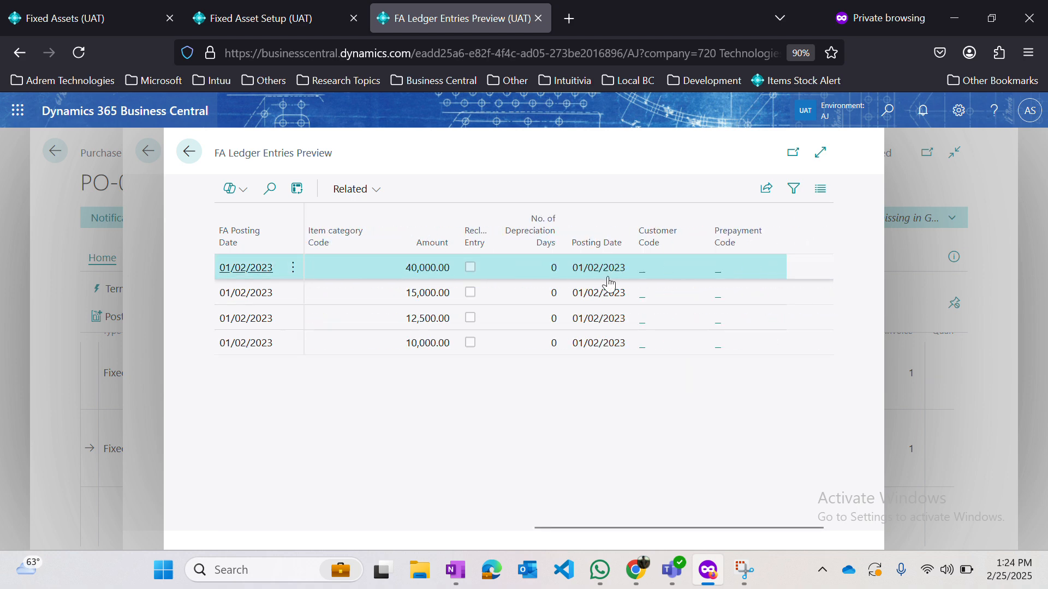
key("Escape")
key("Escape")
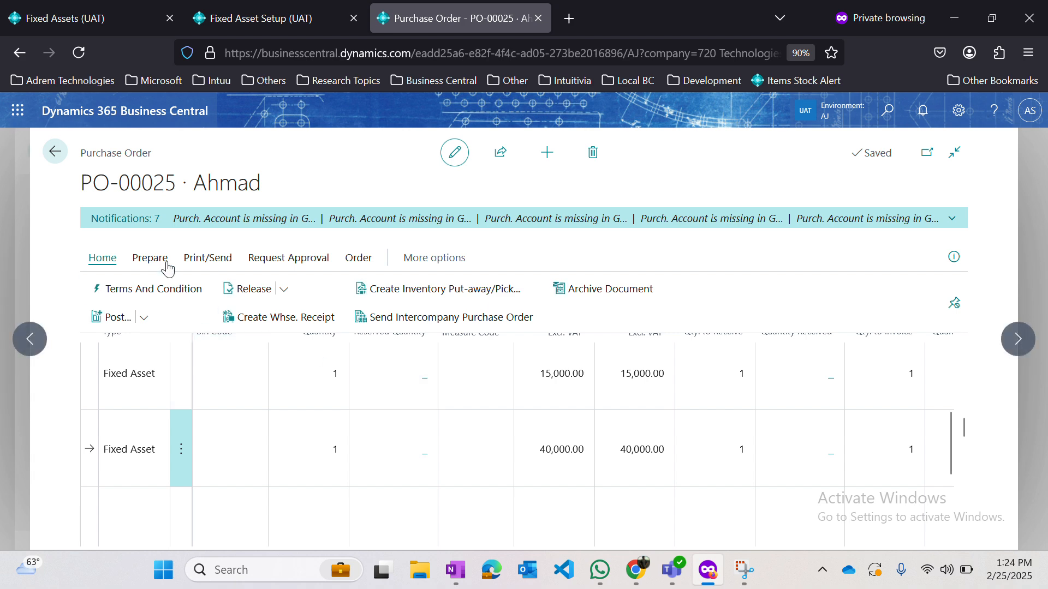
- Post the purchase order with the default posting option and decline opening the posted invoice
left_click(105, 326)
key("Return")
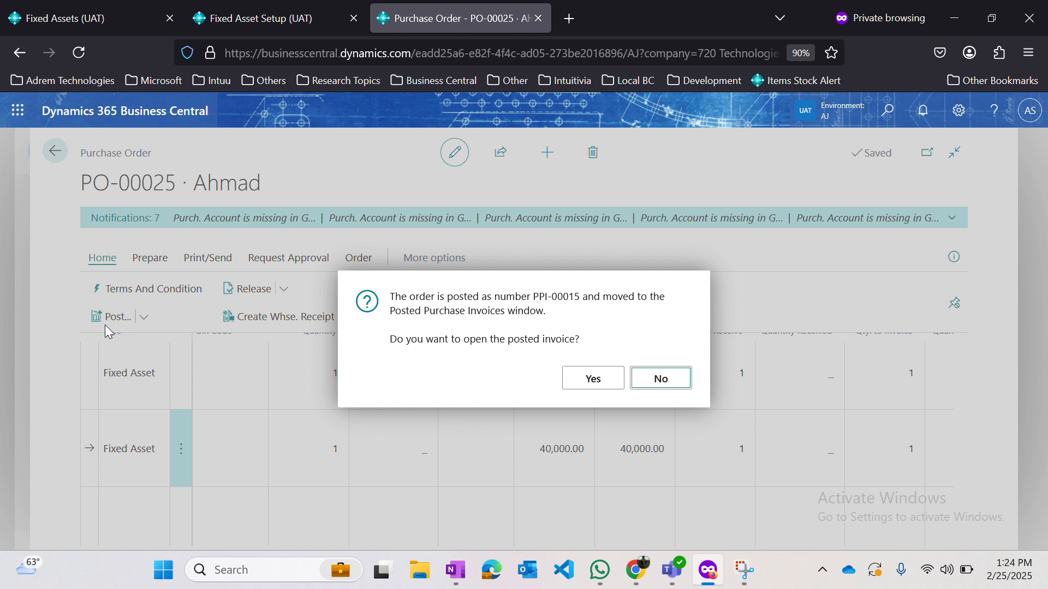
key("Return")
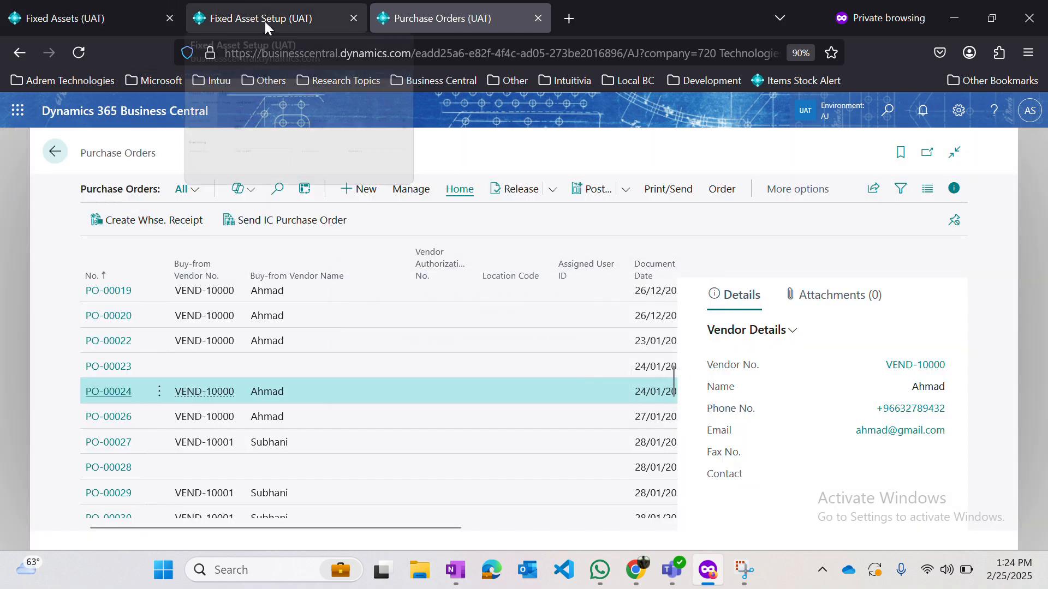
- Reopen the Fixed Assets list through a search for "fix asse" to check the Acquired status of the purchased assets
left_click(103, 30)
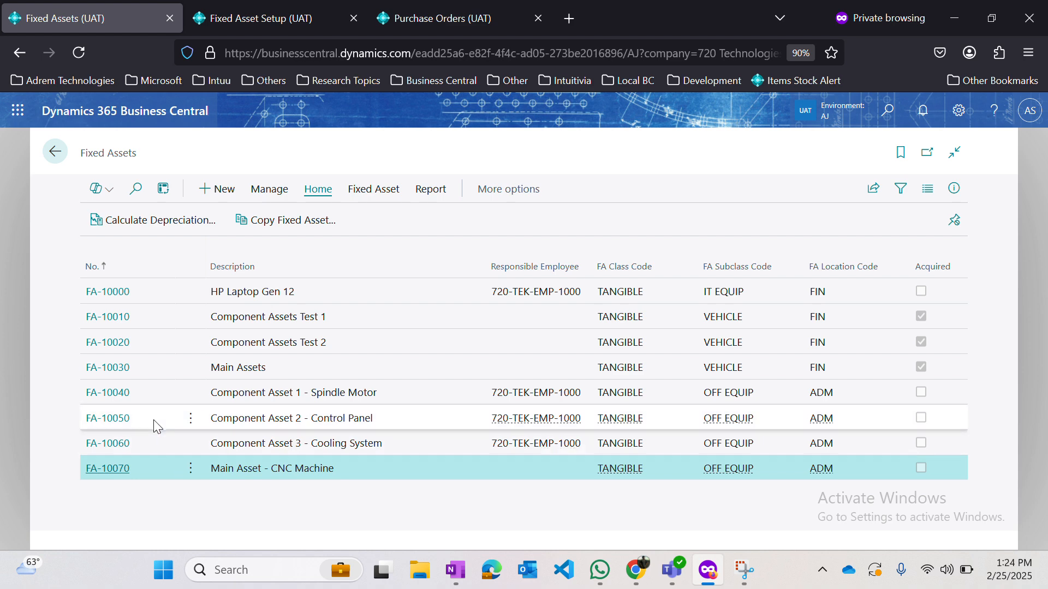
key("alt+q")
key("Escape")
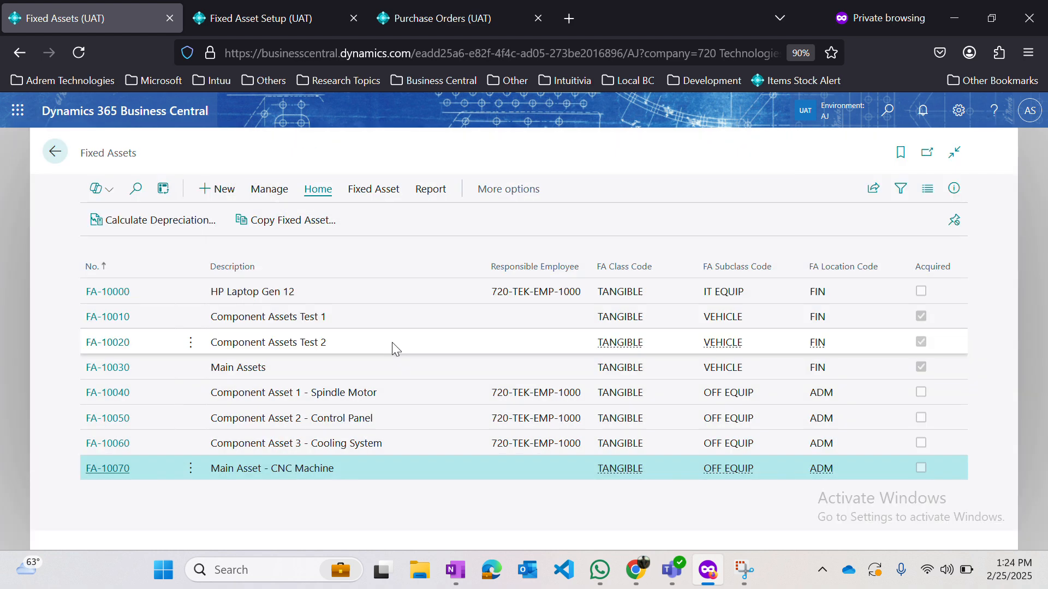
key("Escape")
key("alt+q")
type("fix asse")
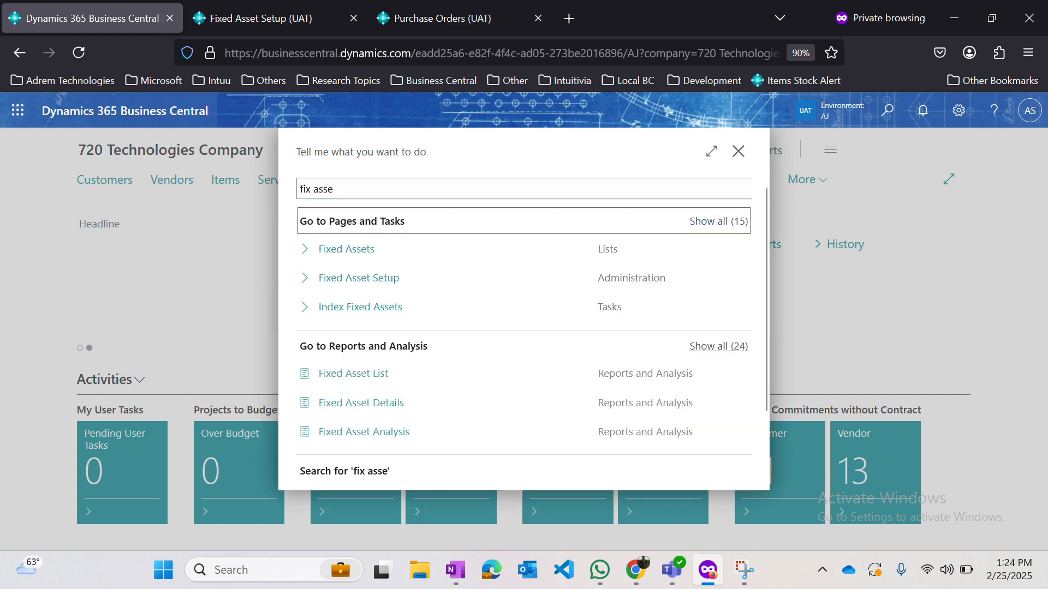
key("Down")
key("Return")
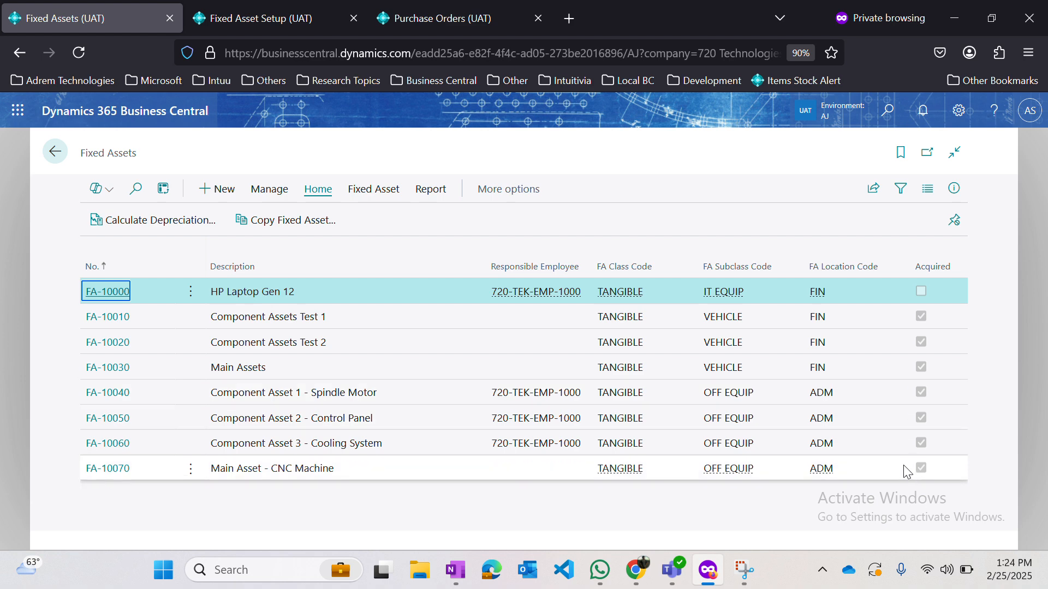
- Open the Main Asset Statistics of FA-10070, examine its component counts, acquisition cost and book value, and return to the asset card
left_click(120, 475)
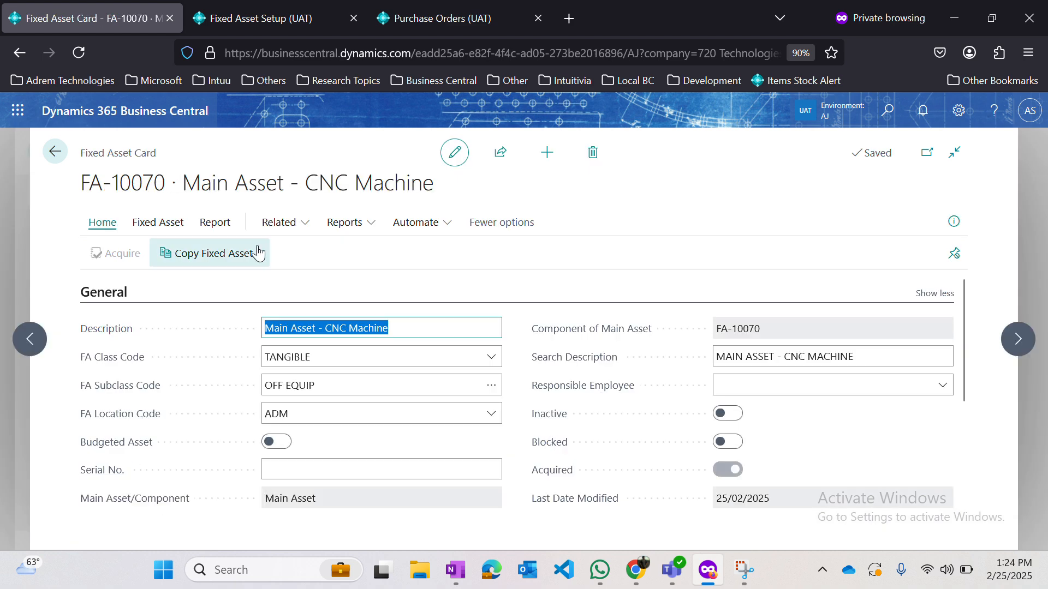
left_click(289, 222)
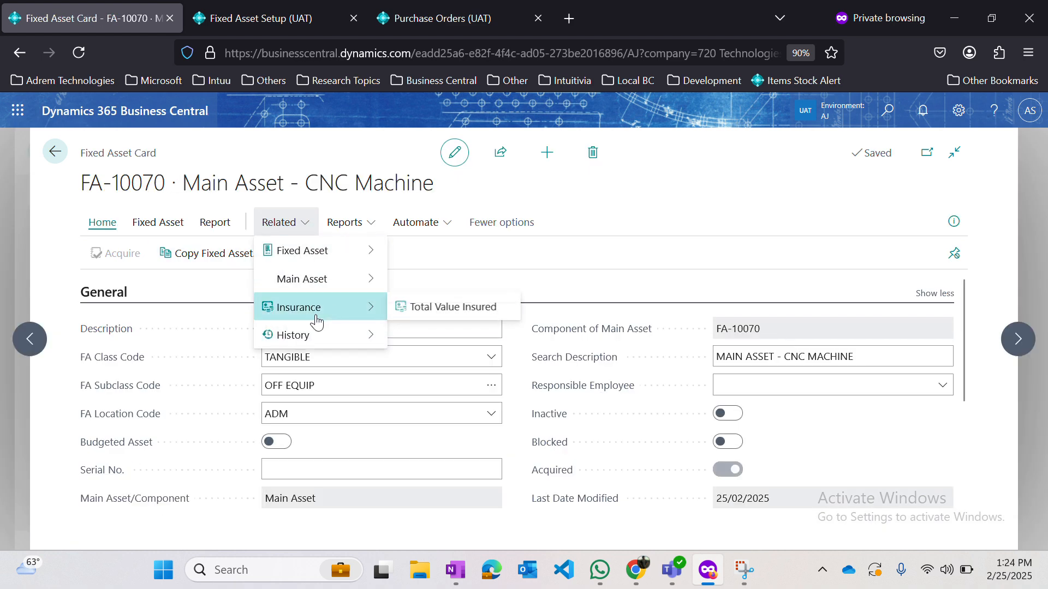
mouse_move(345, 281)
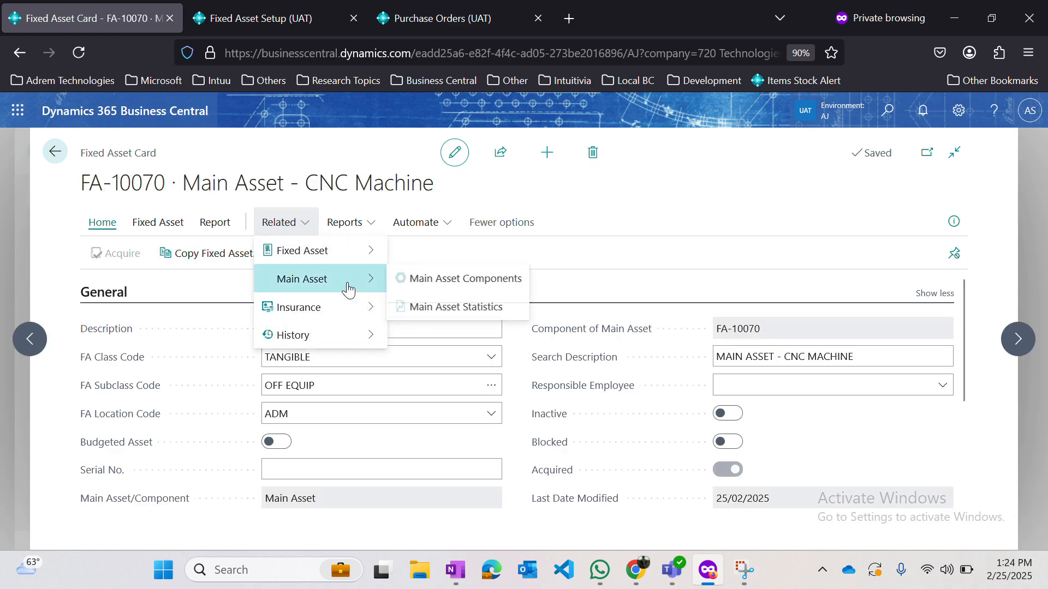
left_click(471, 311)
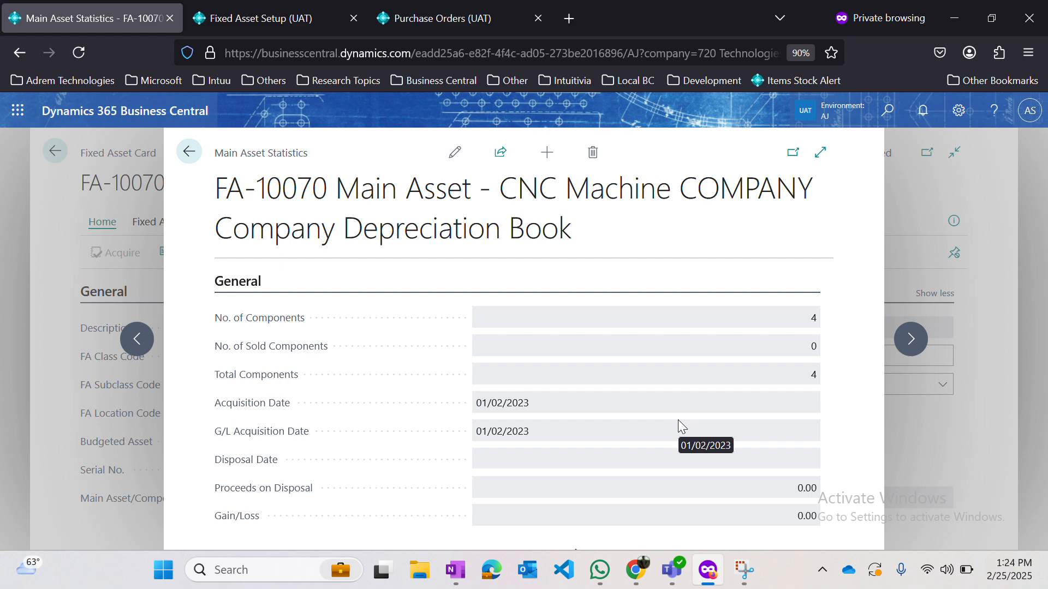
scroll(680, 425, "down", 3)
scroll(679, 425, "up", 1)
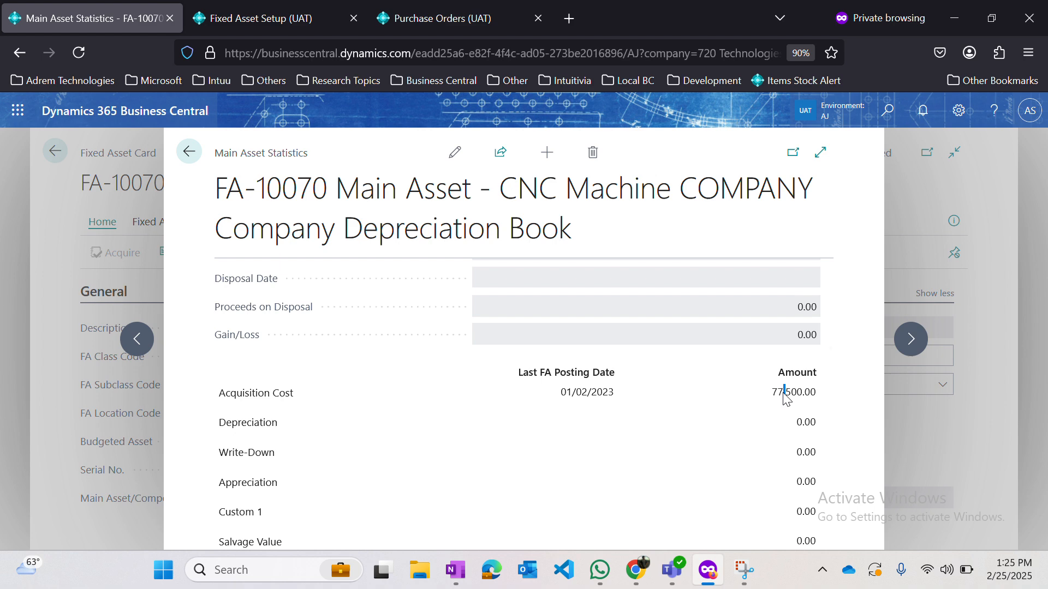
scroll(784, 397, "up", 3)
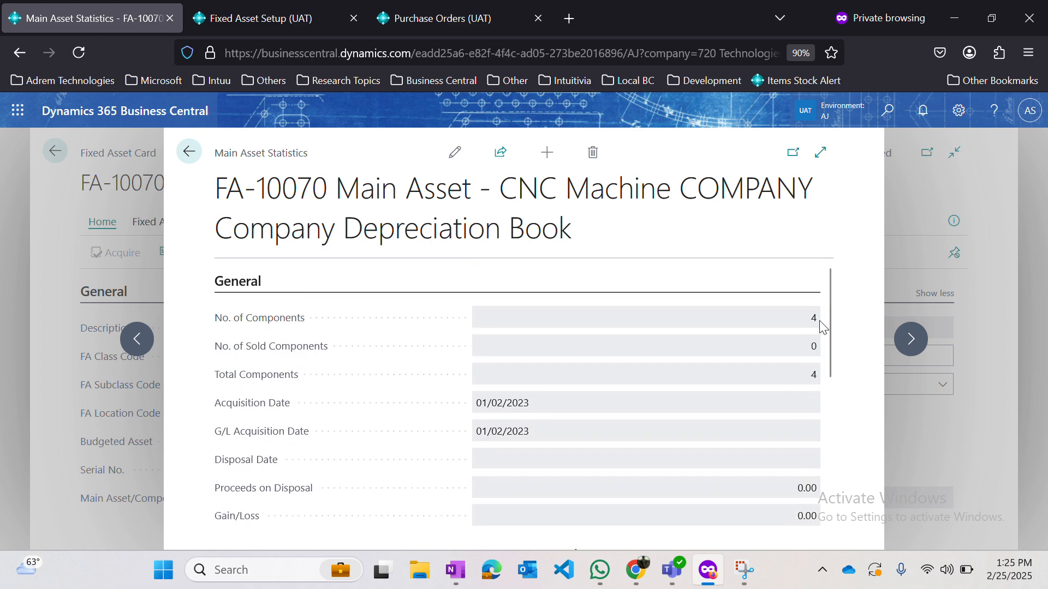
scroll(642, 435, "down", 1)
scroll(641, 434, "down", 5)
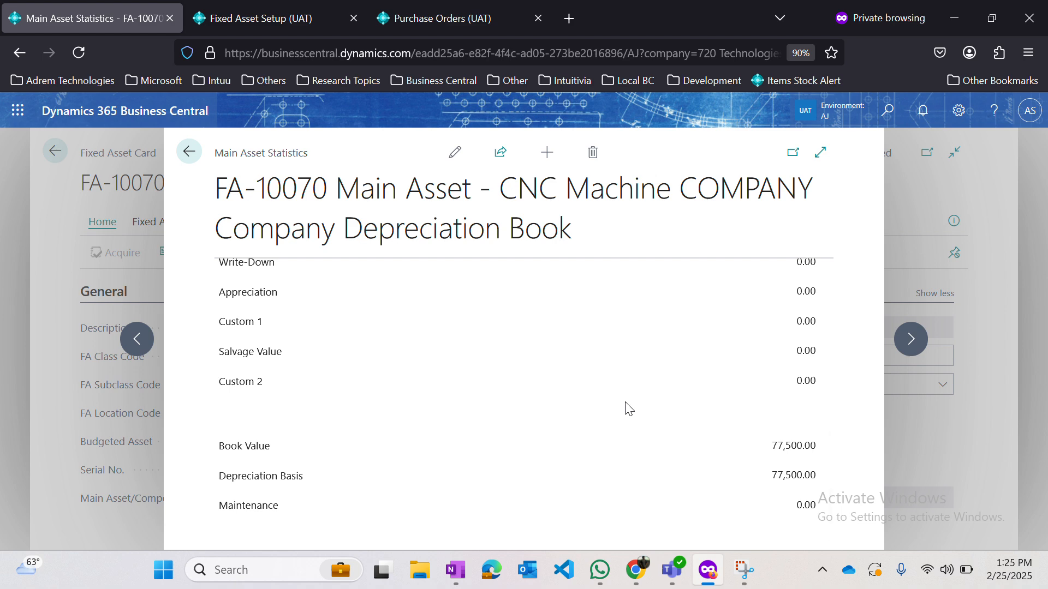
left_click(189, 151)
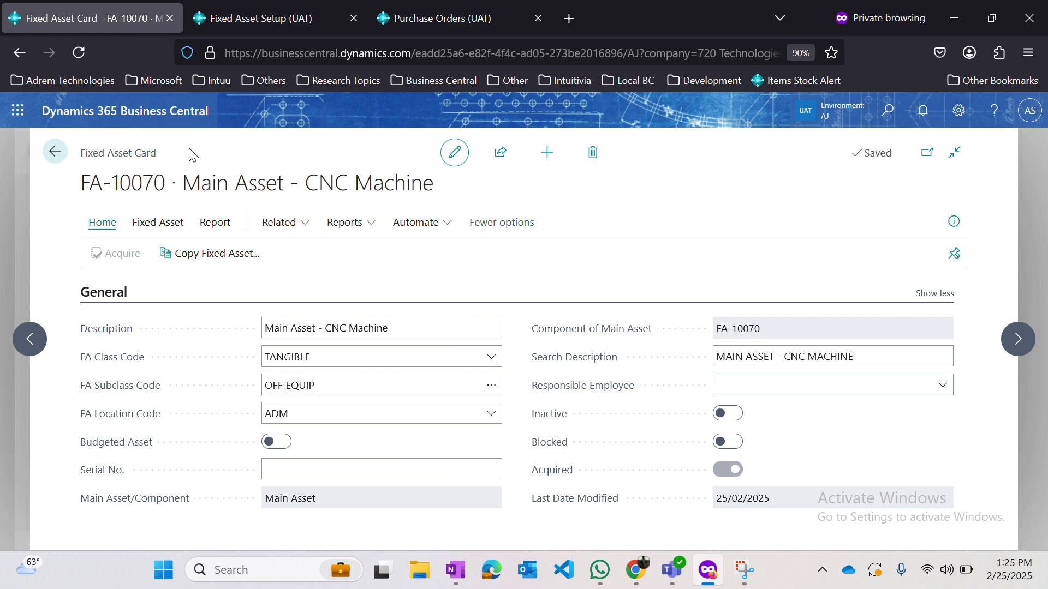
key("alt+q")
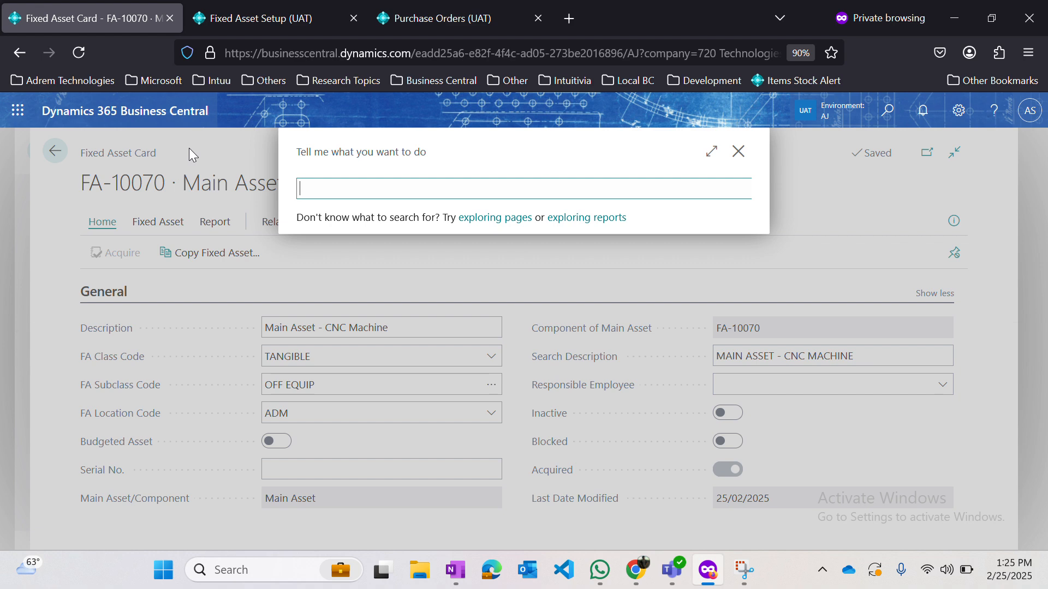
type("re")
key("BackSpace")
key("BackSpace")
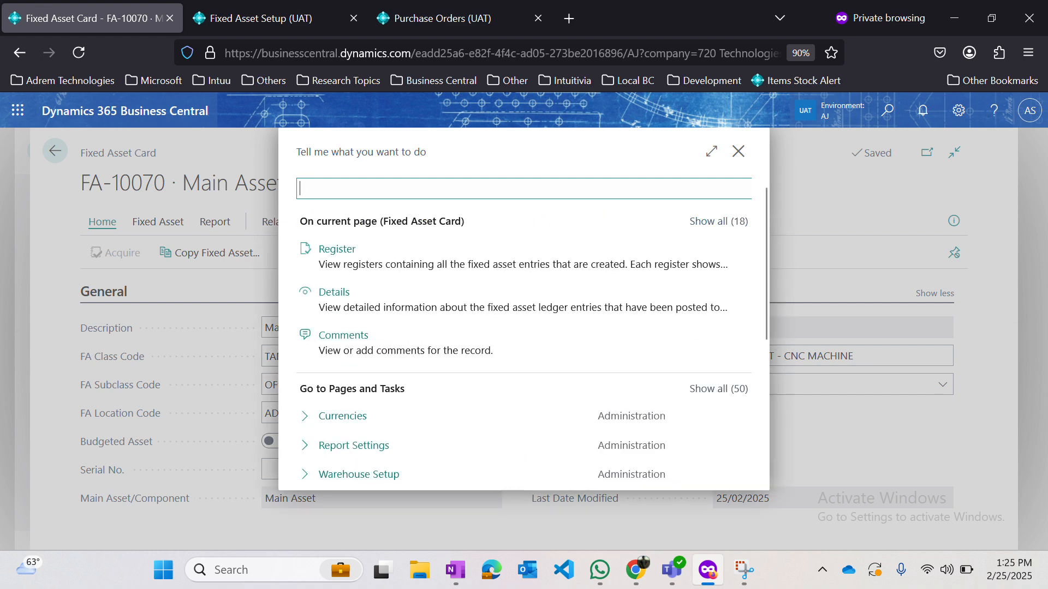
type("fi")
key("BackSpace")
key("BackSpace")
key("BackSpace")
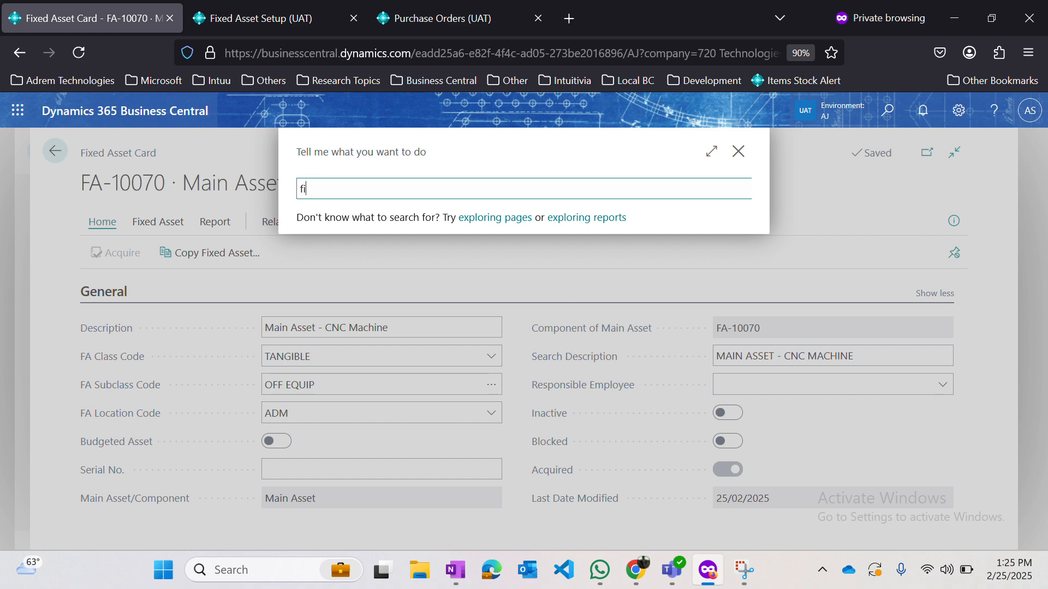
type("book val")
key("BackSpace")
key("BackSpace")
key("BackSpace")
type("value")
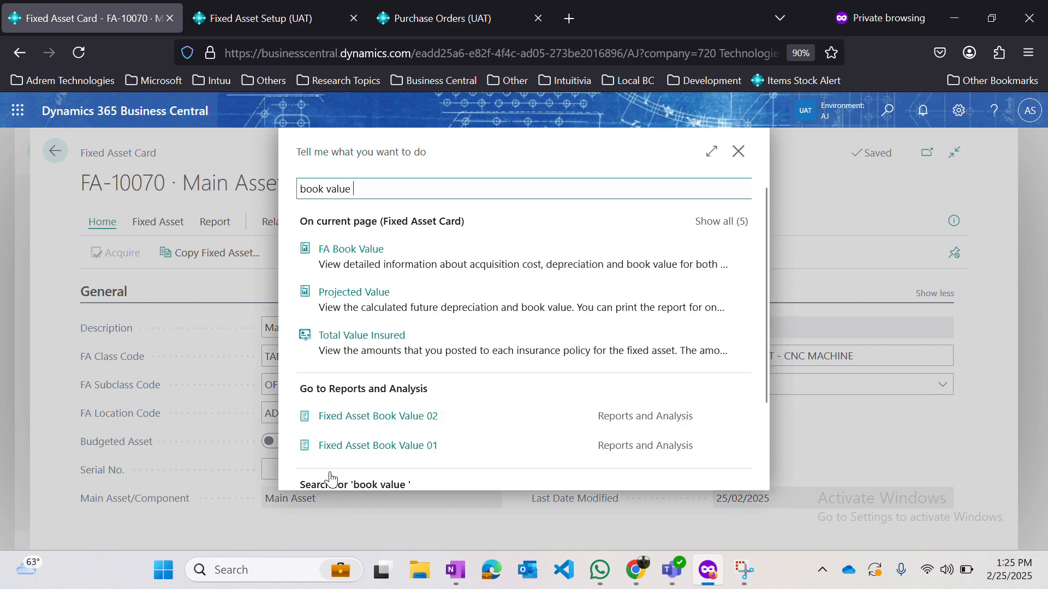
left_click(368, 447)
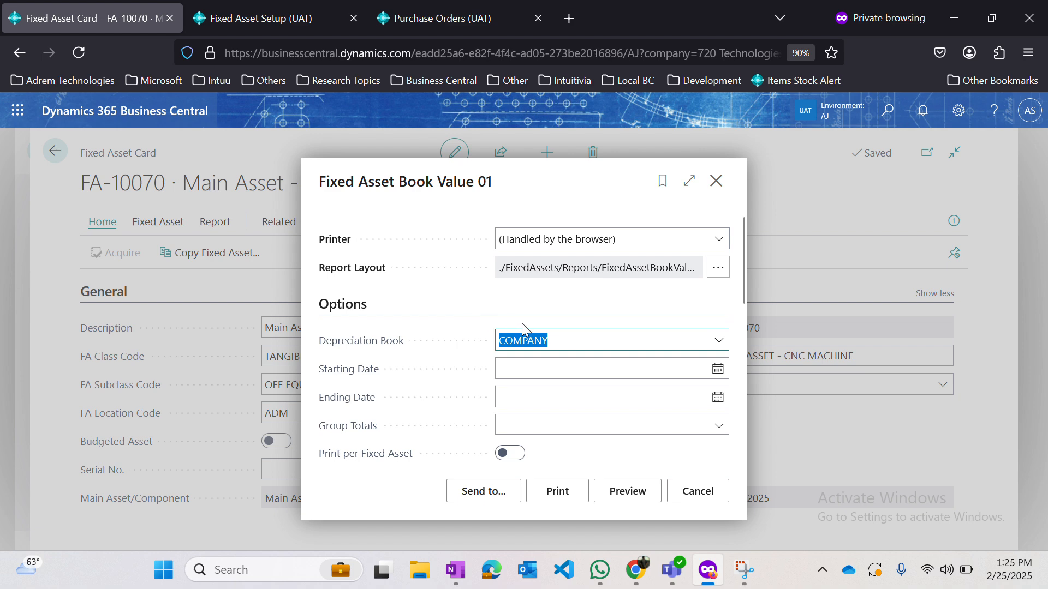
scroll(522, 327, "down", 2)
left_click(533, 276)
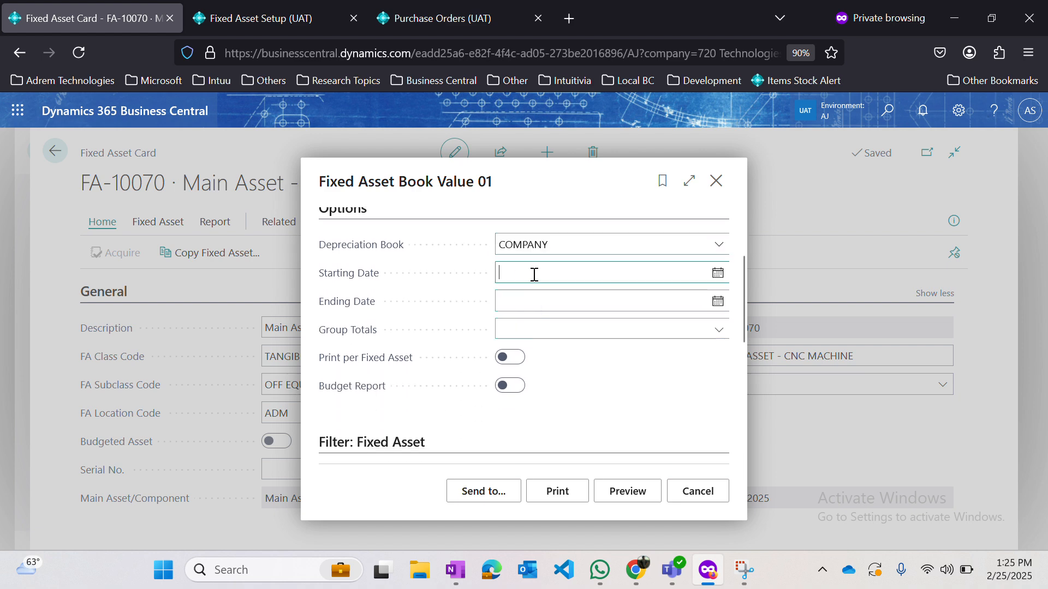
type("t")
key("Tab")
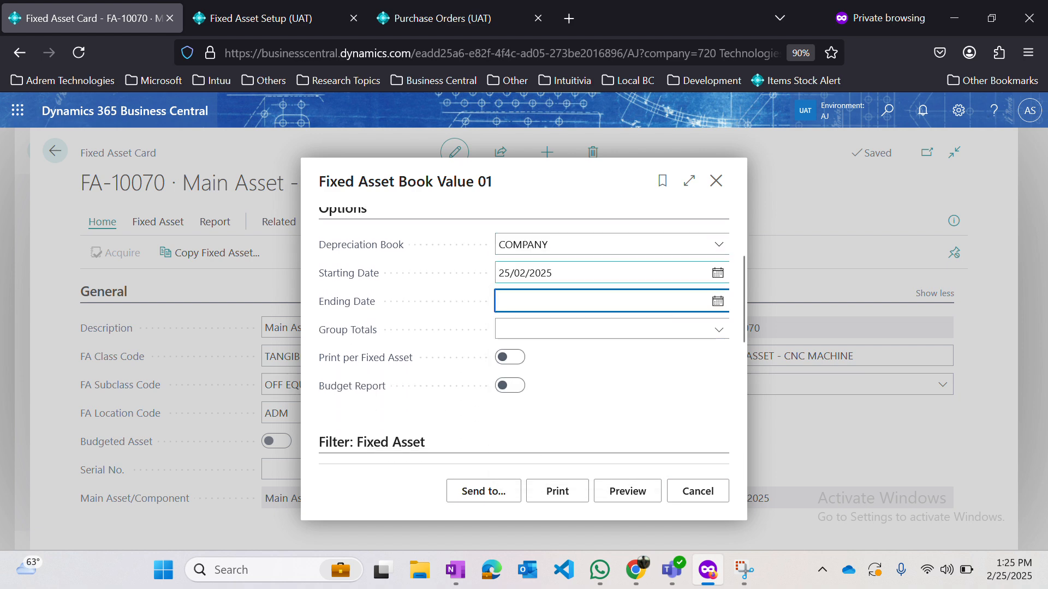
key("Escape")
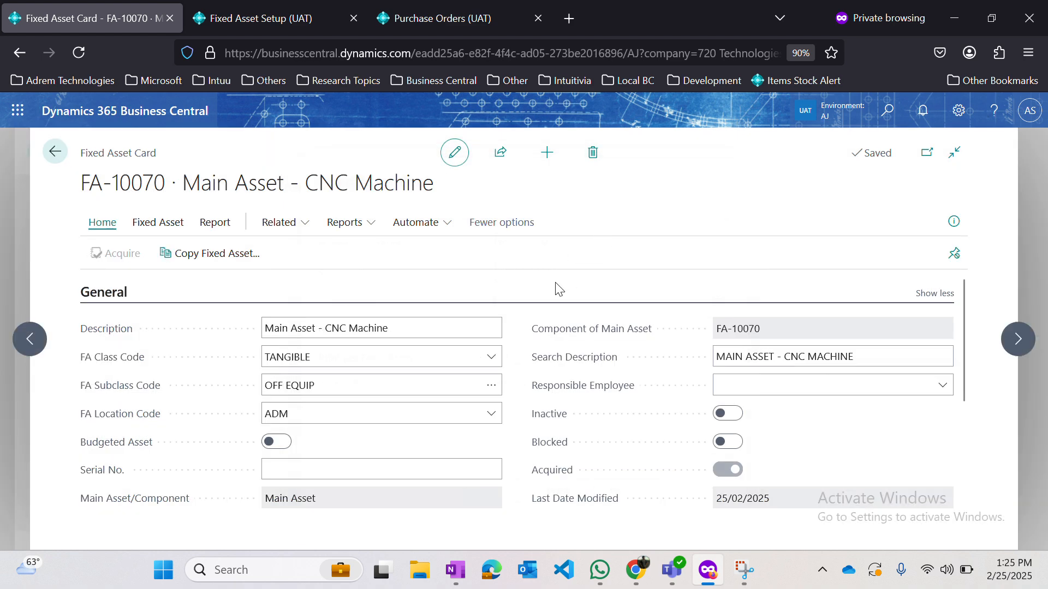
- Return to the Fixed Assets list, calculate depreciation for the COMPANY book with posting date 25/02/2025, and open the resulting G/L journal
key("Escape")
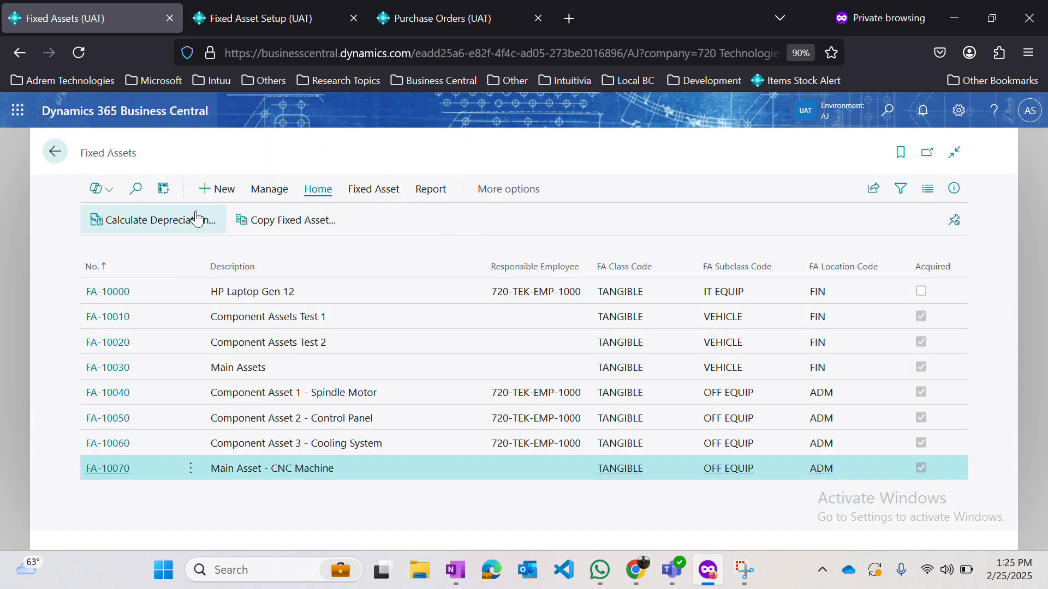
left_click(167, 221)
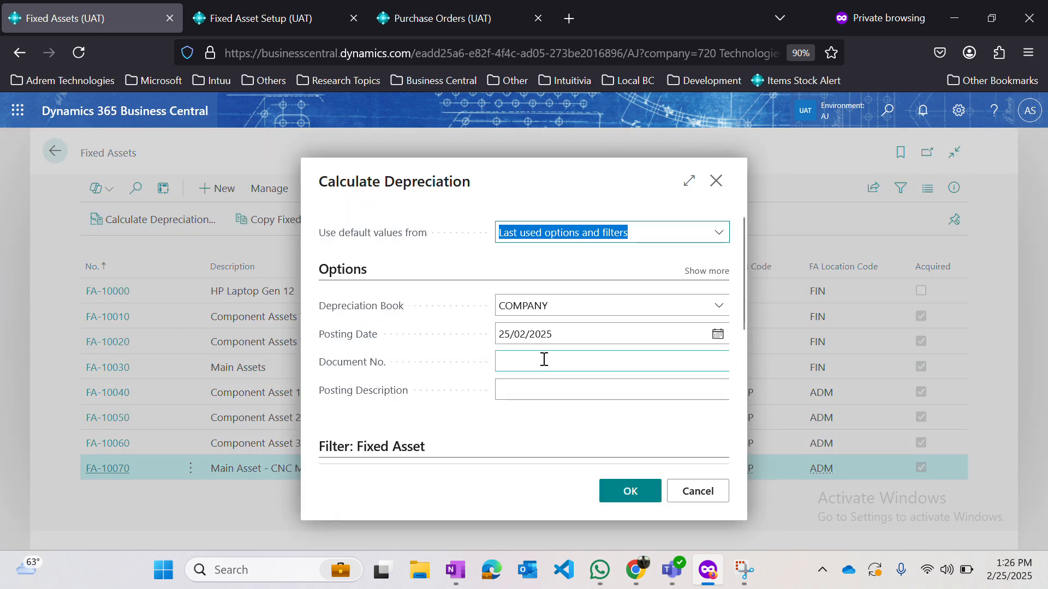
left_click(606, 494)
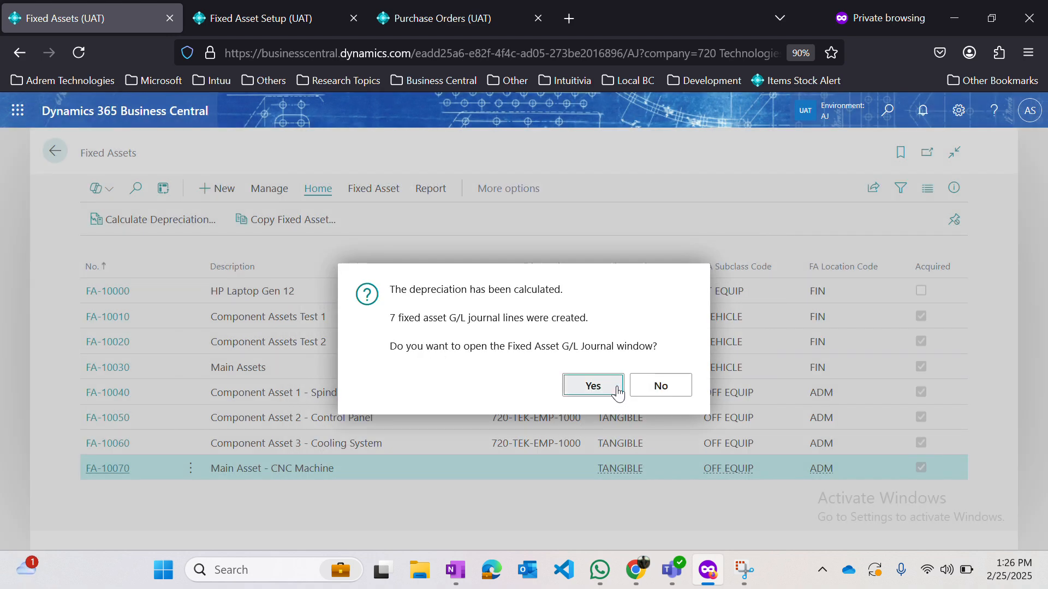
left_click(567, 404)
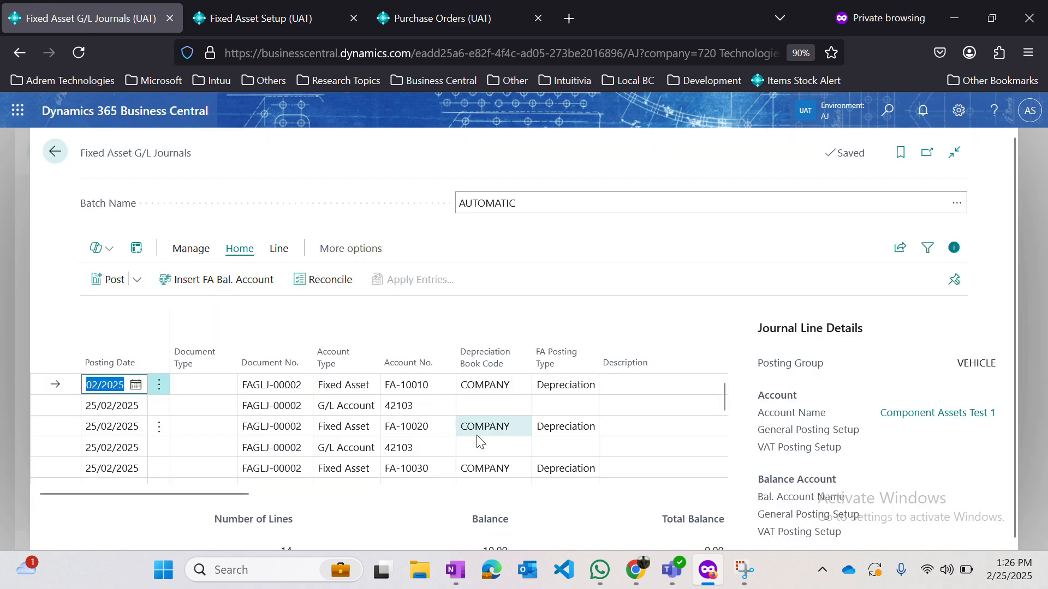
- Delete the depreciation lines of FA-10010, FA-10020 and FA-10030 and their balancing G/L account lines from the journal
scroll(435, 433, "down", 1)
scroll(435, 432, "down", 1)
scroll(435, 432, "up", 2)
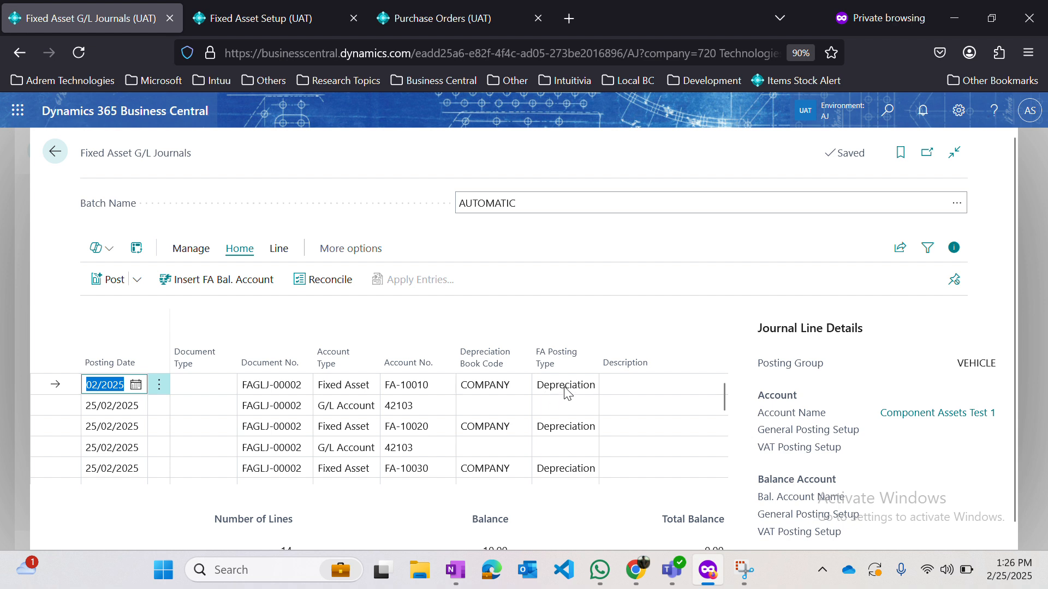
left_click(277, 382)
key("shift+Down")
key("shift+Down")
key("shift+Down")
key("shift+Down")
key("shift+Down")
key("shift+Down")
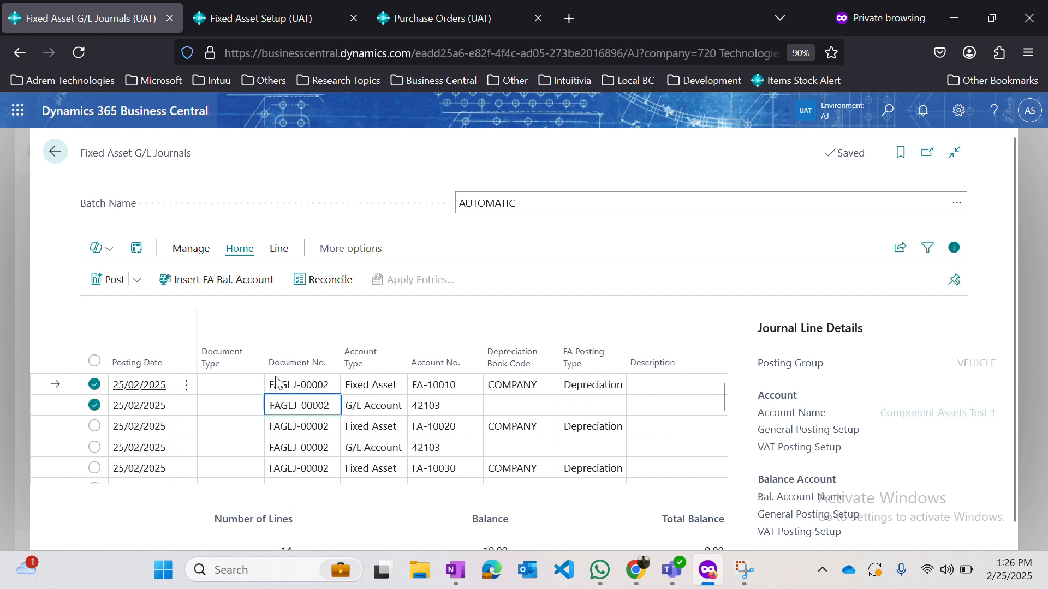
key("shift+Up")
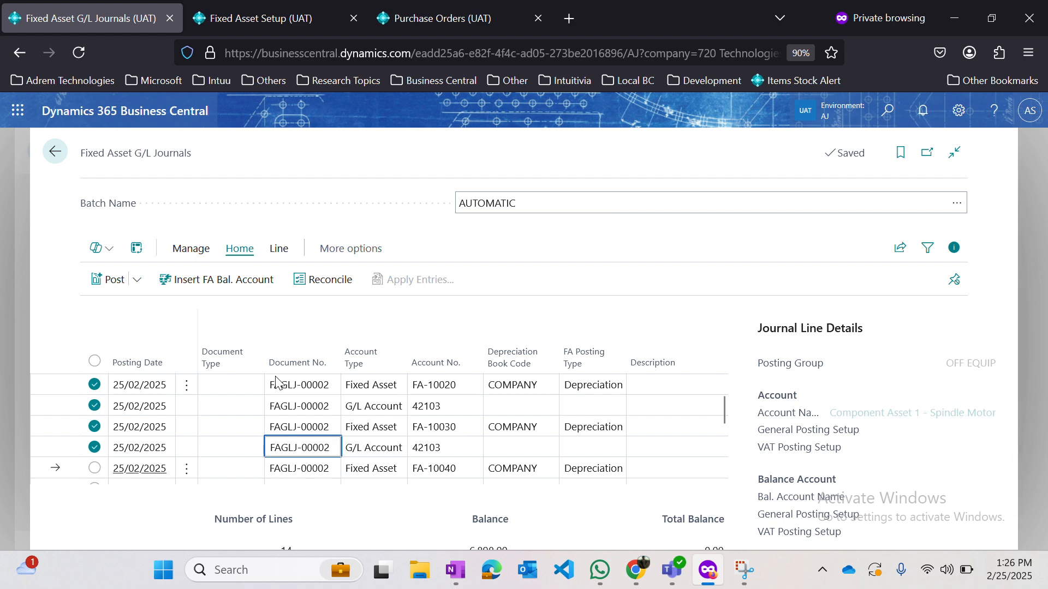
left_click(190, 250)
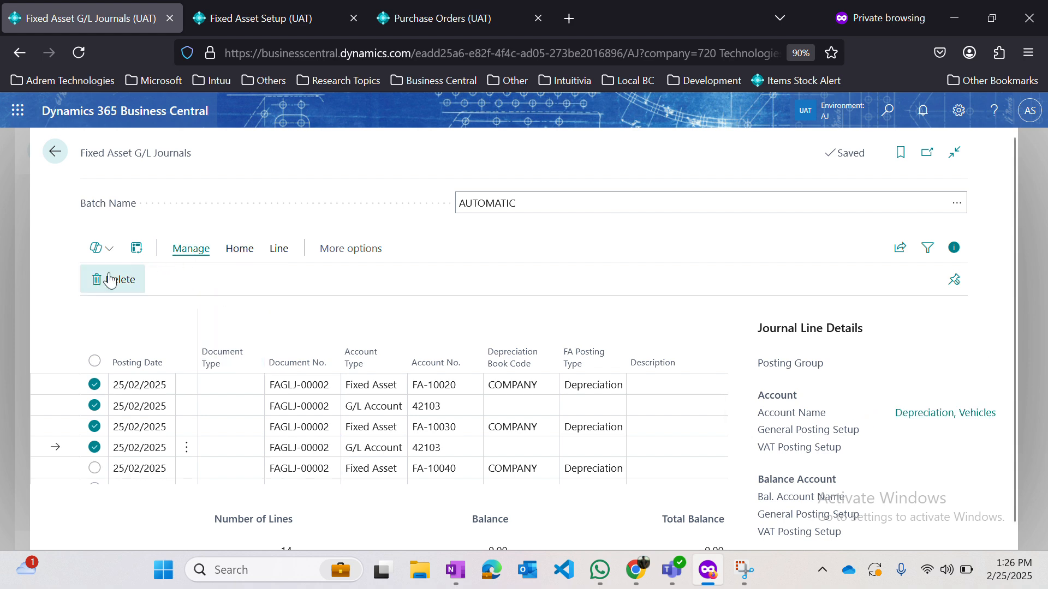
left_click(110, 278)
key("Return")
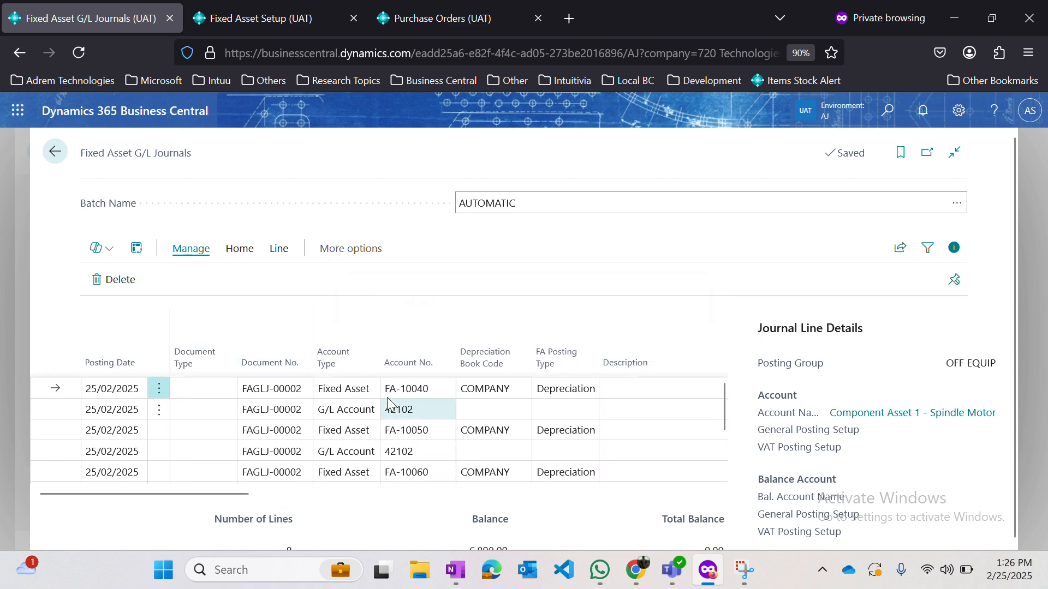
- Check the remaining depreciation amounts, try to post the journal, and close the error messages
scroll(388, 402, "right", 5)
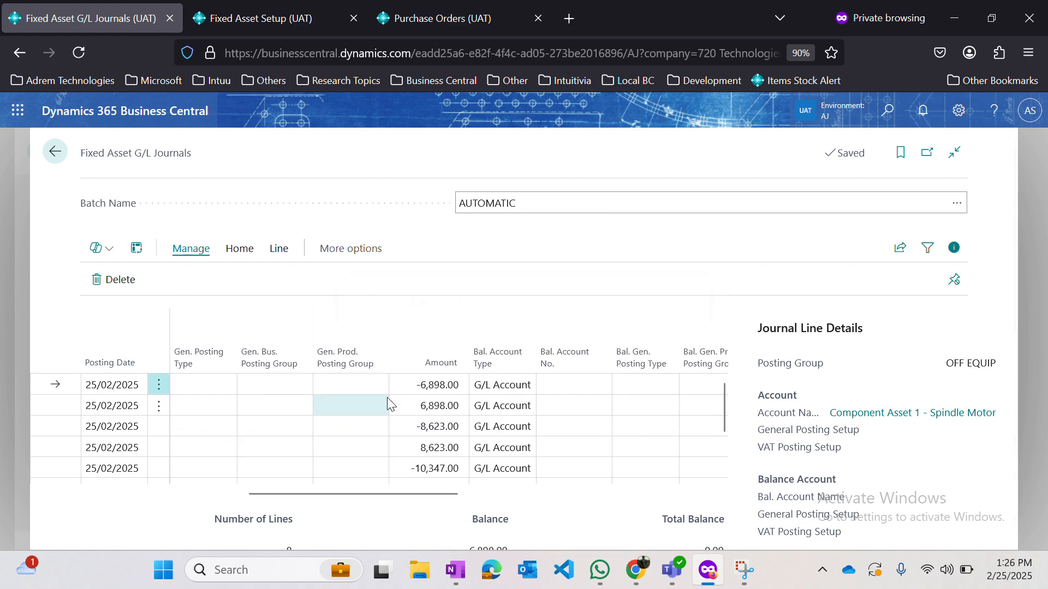
scroll(387, 397, "down", 3)
scroll(388, 398, "up", 3)
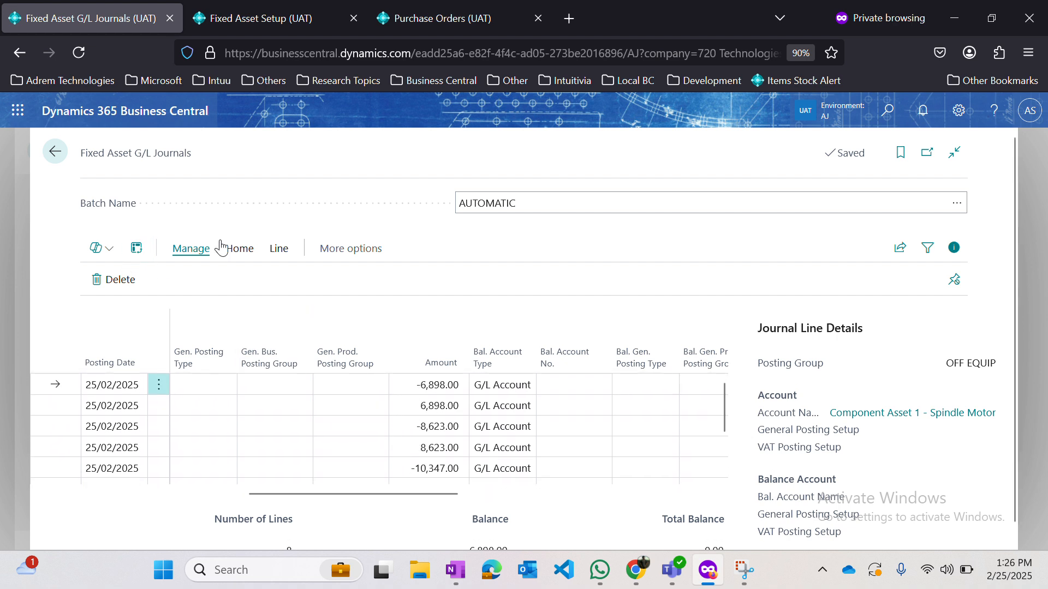
left_click(240, 248)
left_click(97, 282)
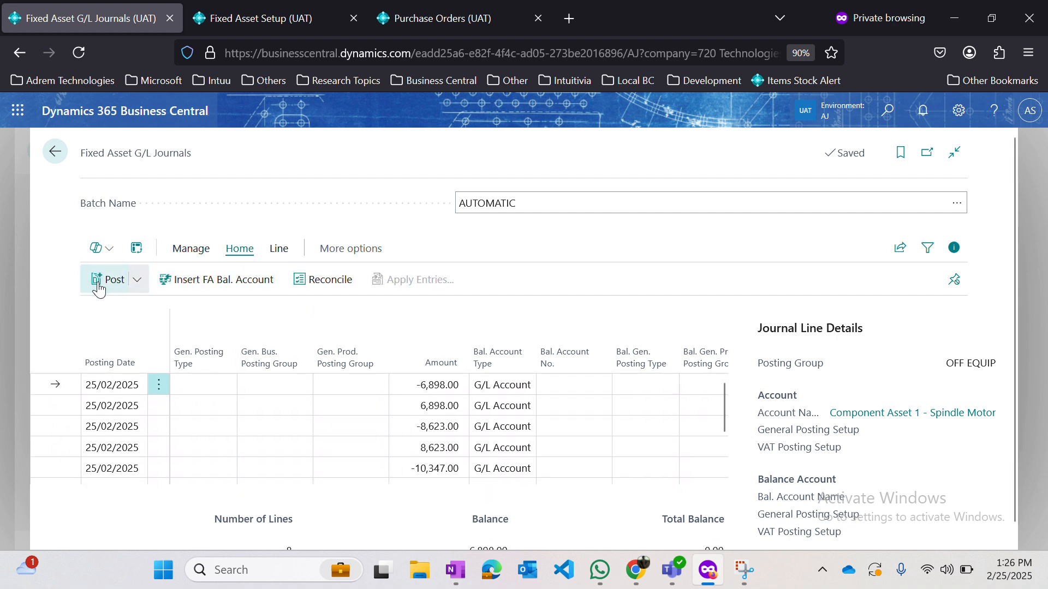
key("Return")
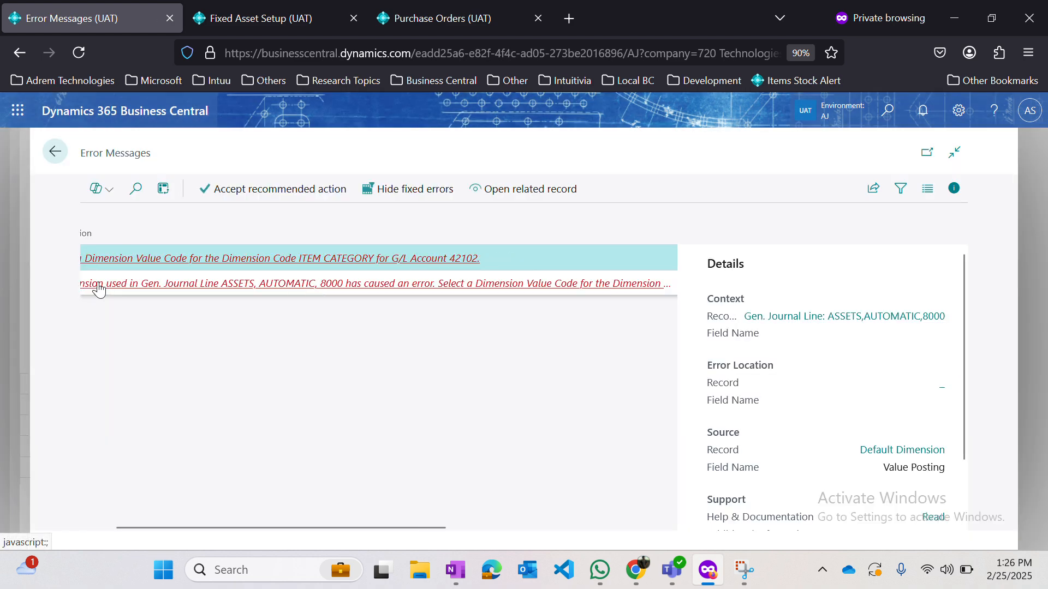
key("Escape")
- Set the Item category Code of the first journal line to 1200 and copy the code
scroll(447, 449, "right", 5)
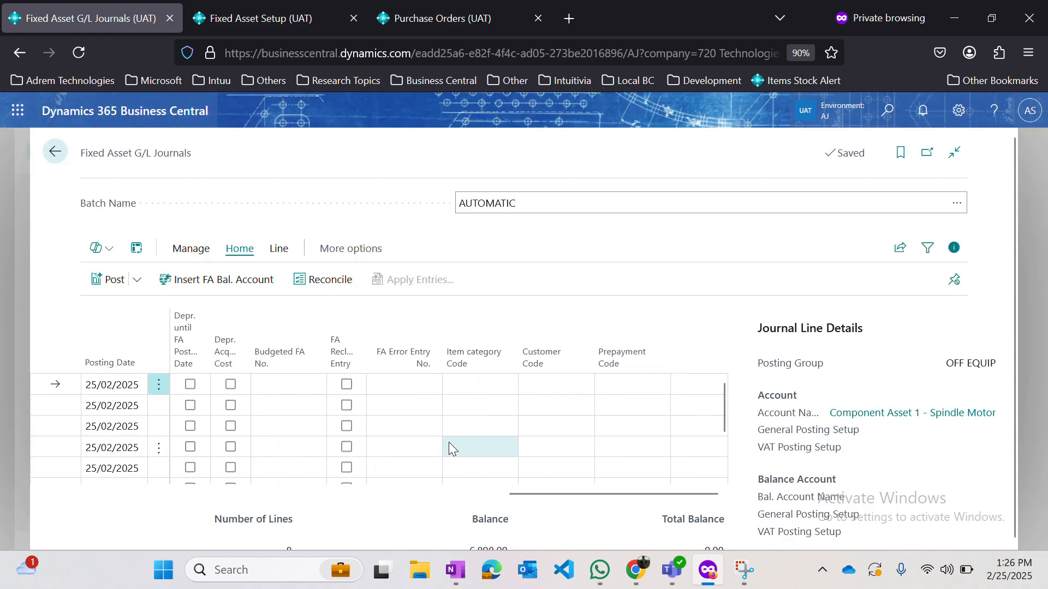
left_click(479, 379)
key("alt+Down")
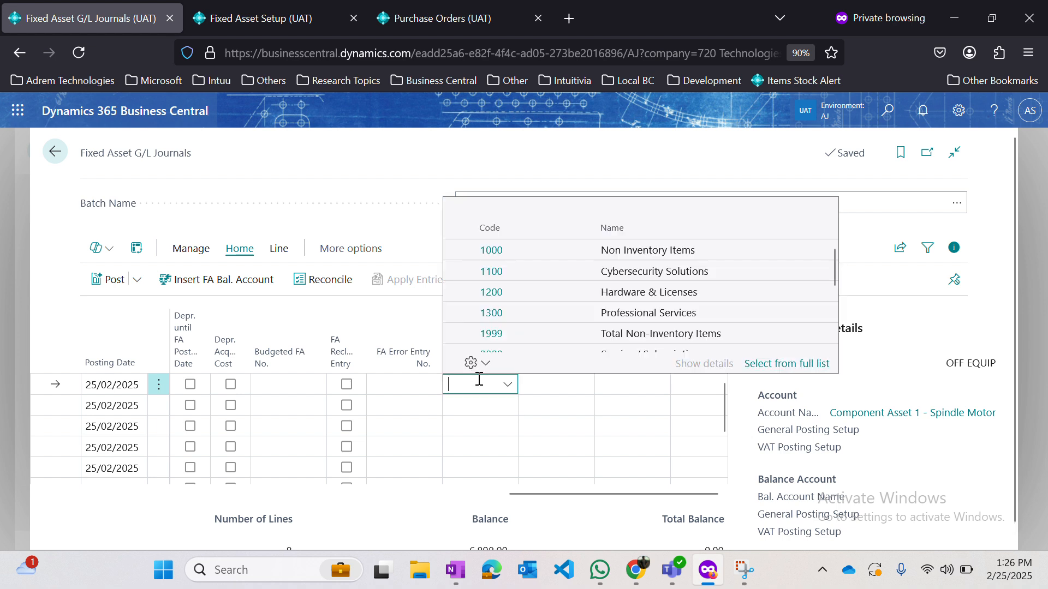
key("Down")
key("Down")
key("Down")
key("Return")
key("ctrl+c")
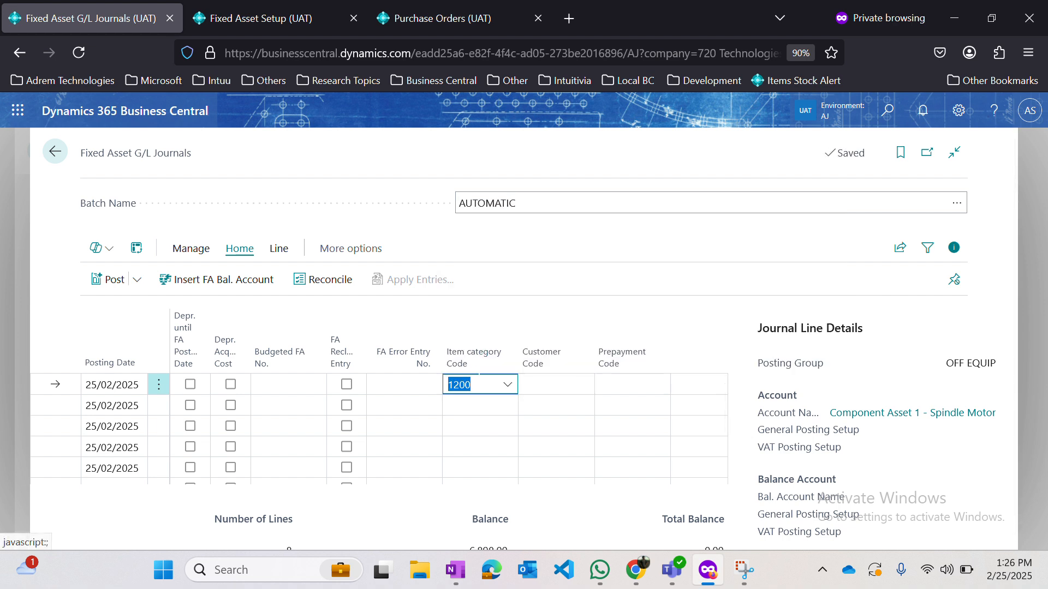
- Paste item category code 1200 into all the remaining lines of the depreciation journal
key("Down")
key("ctrl+v")
key("Down")
key("ctrl+v")
key("Down")
key("ctrl+v")
key("Down")
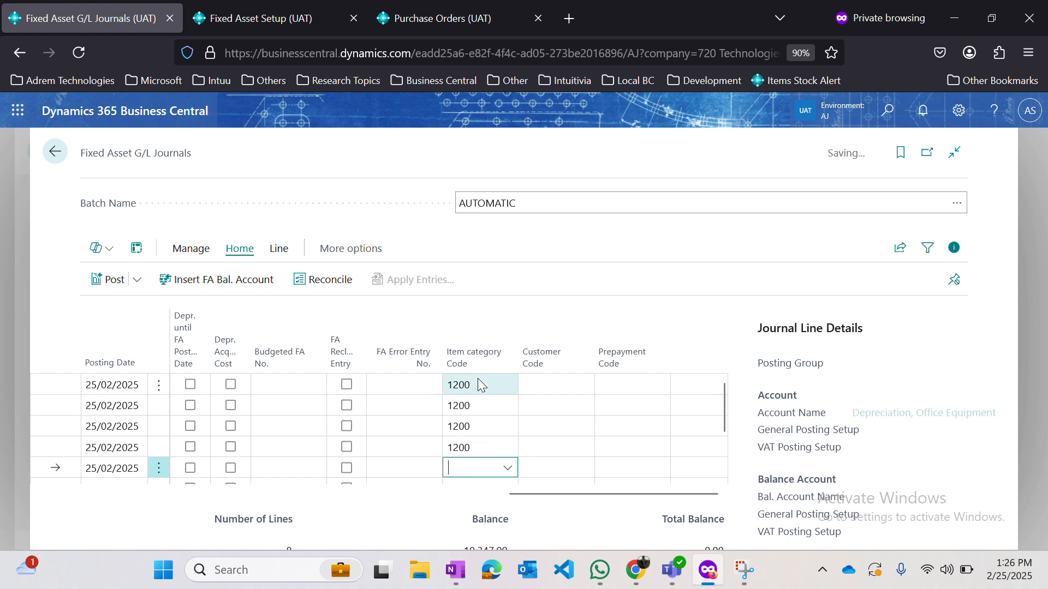
key("ctrl+v")
key("Down")
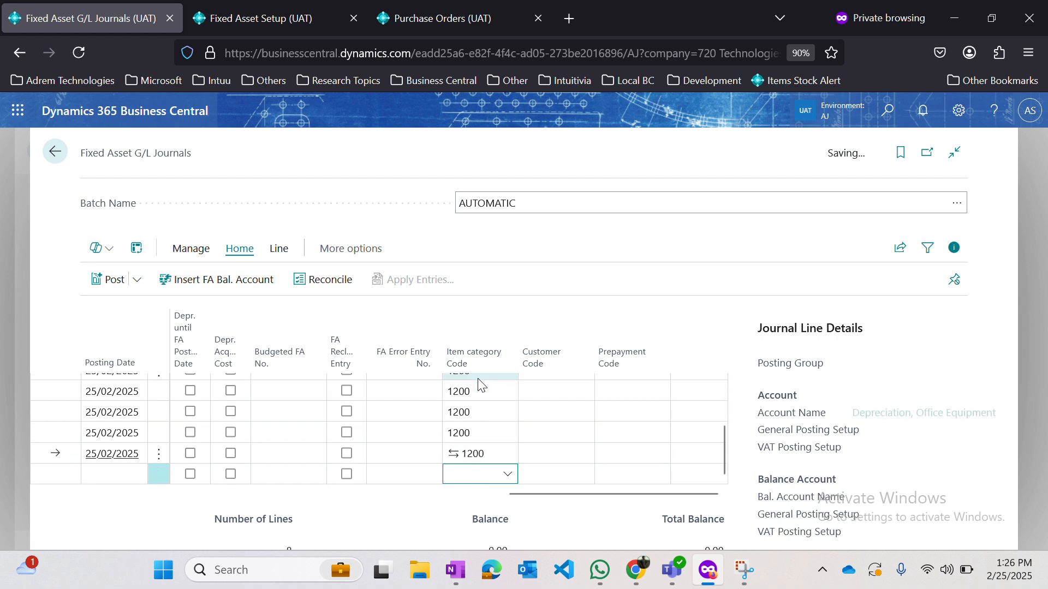
- Check the account columns of the FA-10070 line, post the AUTOMATIC journal batch, and return to the Fixed Assets list
key("Up")
key("Up")
key("Left")
key("Left")
key("Left")
key("Left")
key("Left")
key("Left")
key("Left")
key("Left")
key("Left")
key("Left")
key("Left")
key("Left")
key("Left")
key("Left")
key("Left")
key("Left")
key("Left")
key("Left")
key("Left")
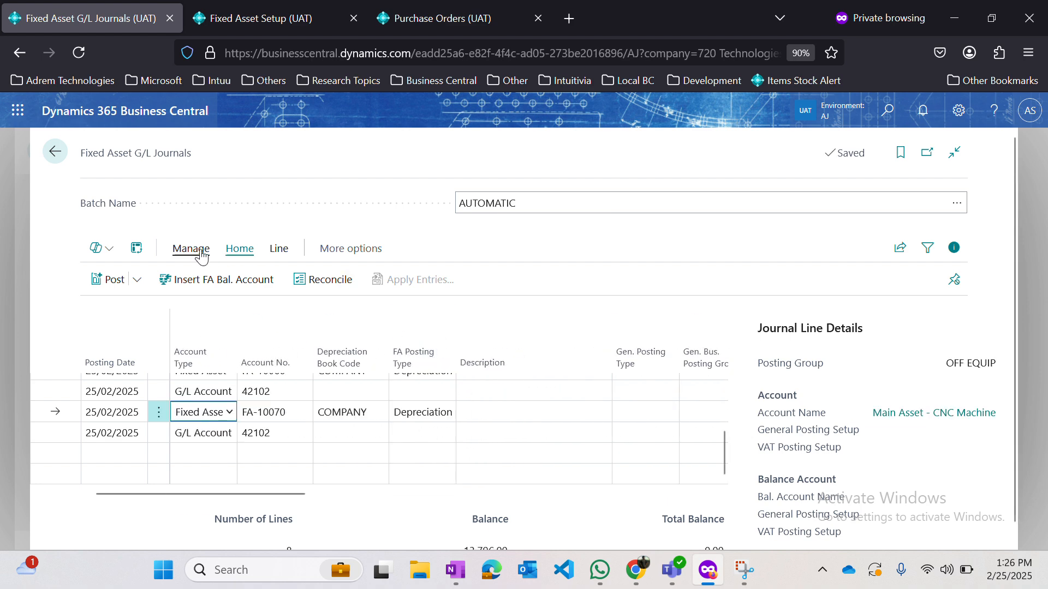
left_click(114, 280)
key("Return")
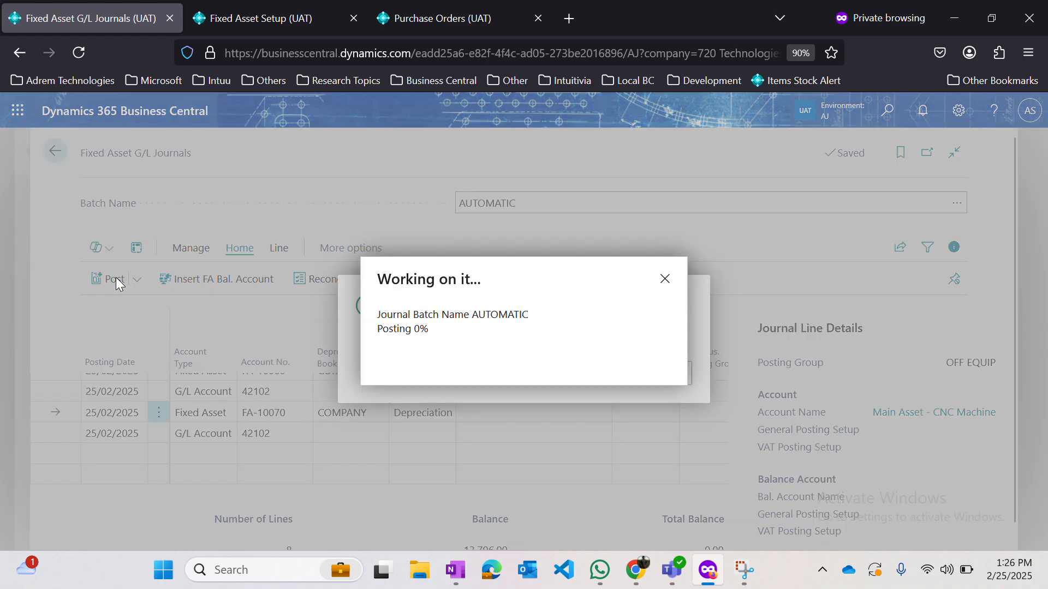
key("Return")
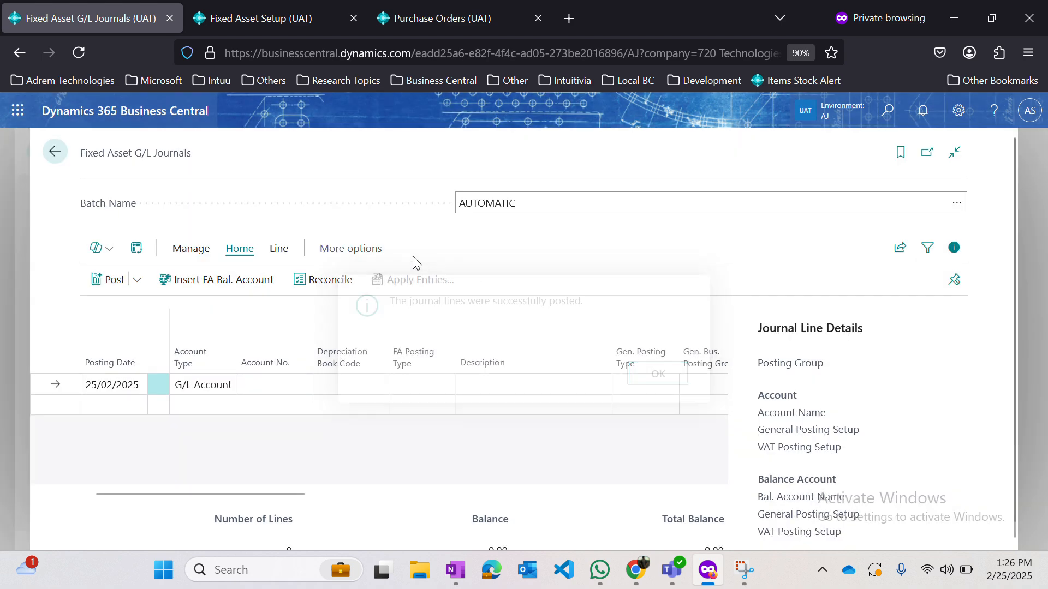
key("Escape")
- Open the Main Asset Statistics of FA-10070 again and examine the depreciation amount and its last FA posting date
left_click(283, 18)
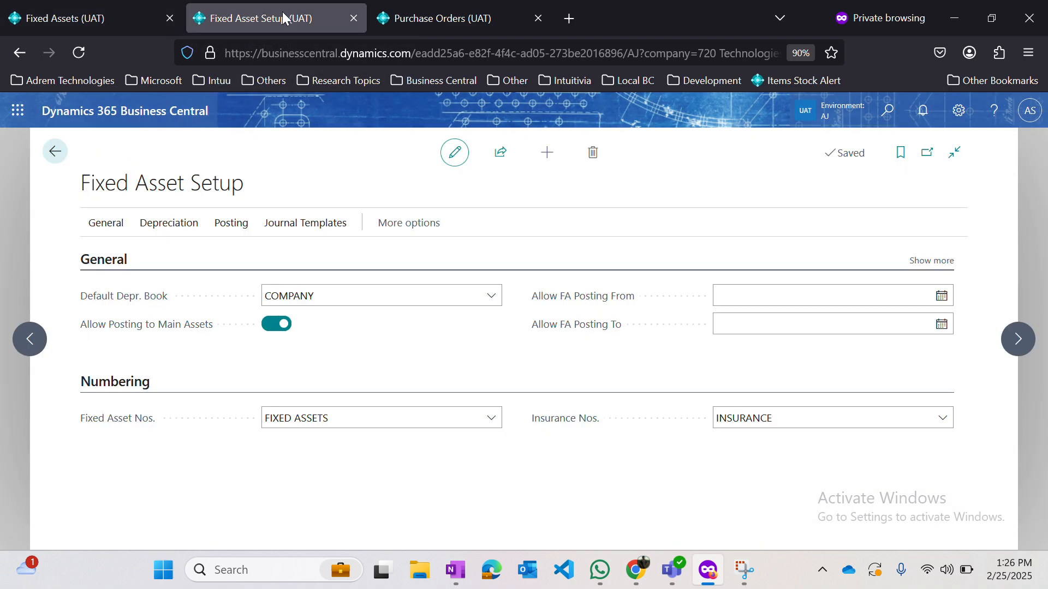
left_click(124, 18)
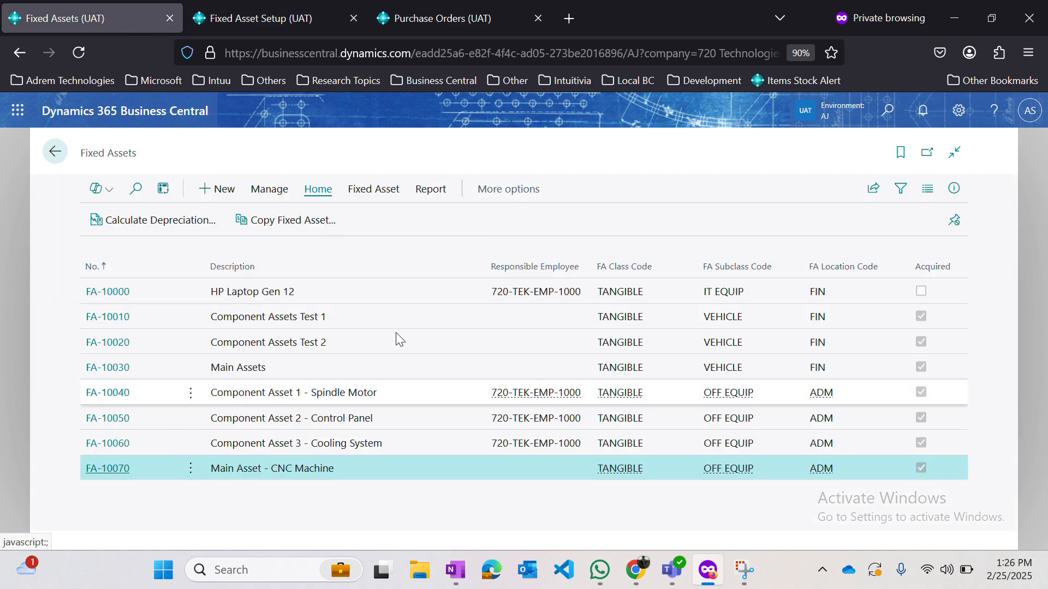
left_click(98, 474)
left_click(281, 222)
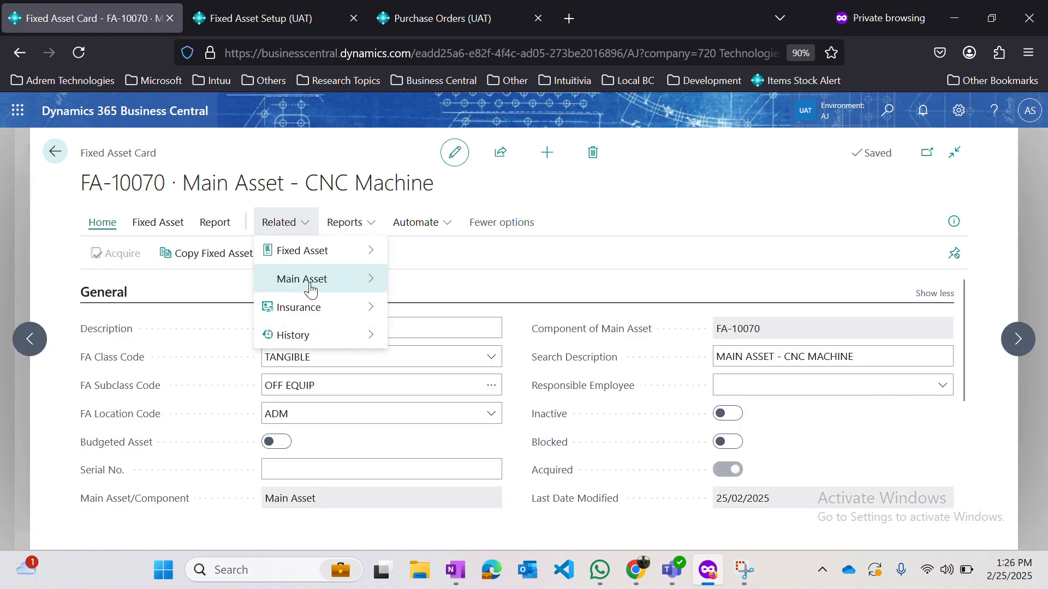
mouse_move(310, 290)
left_click(483, 308)
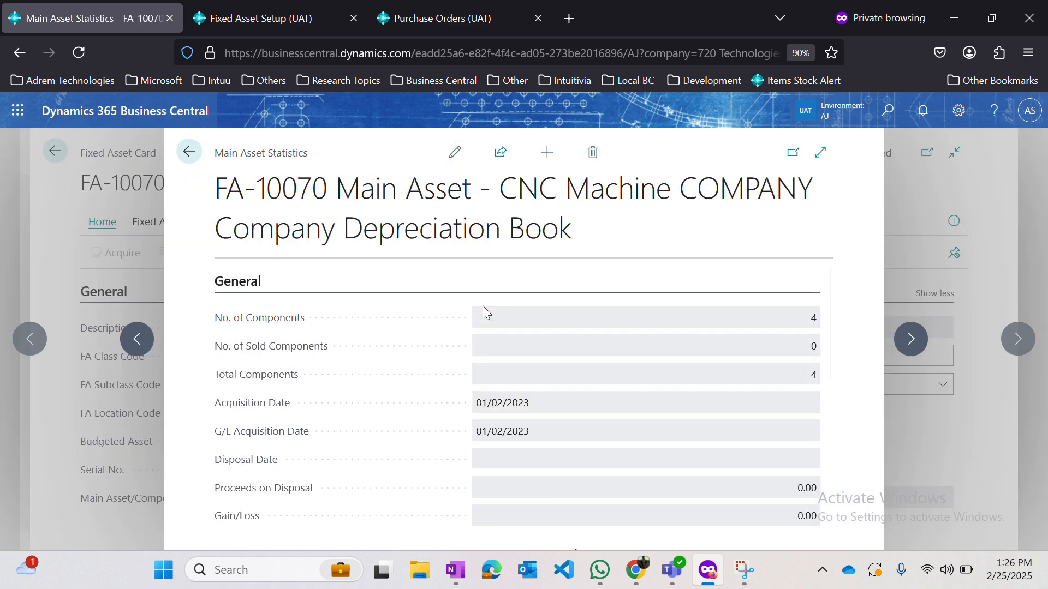
scroll(671, 420, "down", 5)
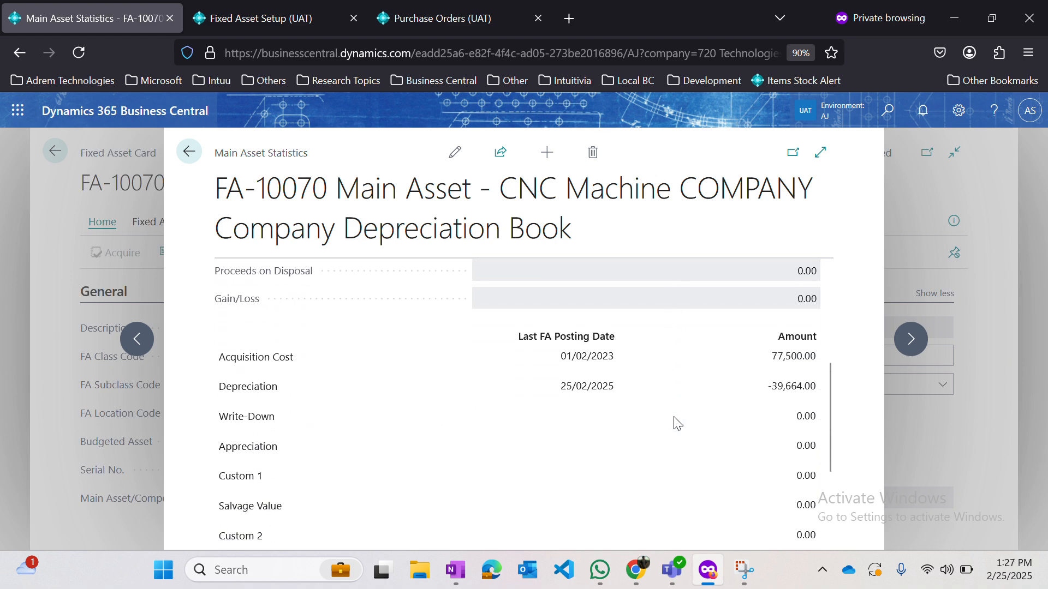
left_click(776, 390)
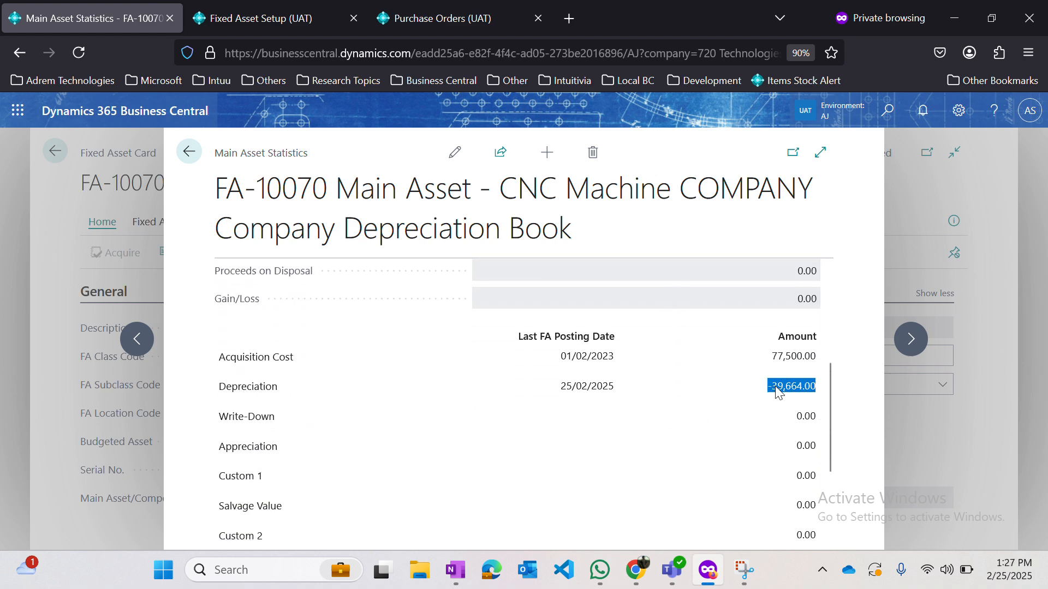
- Close the Main Asset Statistics and the card of FA-10070 to return to the Fixed Assets list
left_click(772, 388)
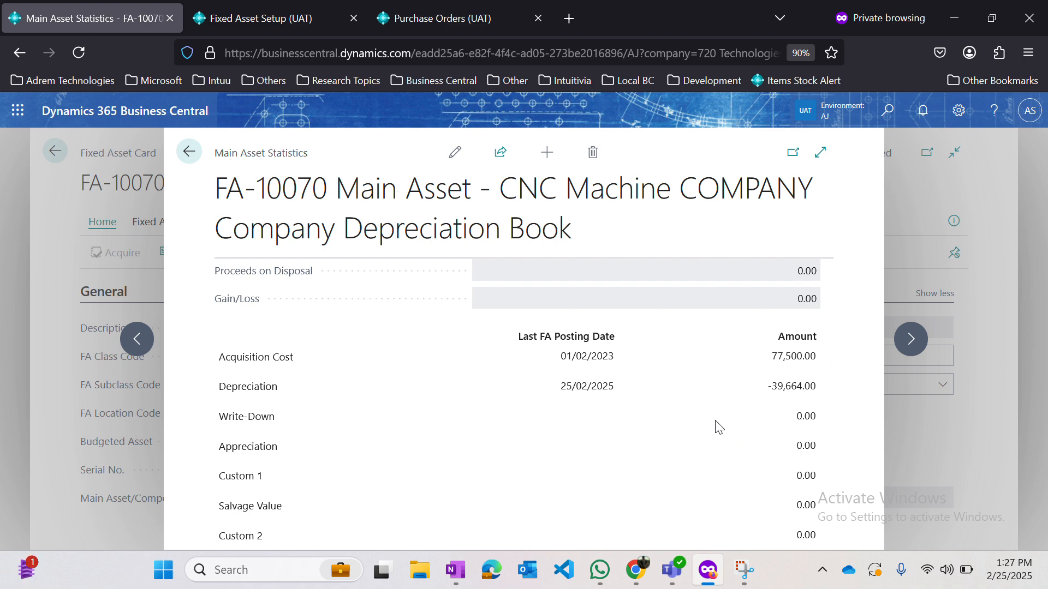
key("Escape")
key("Escape")
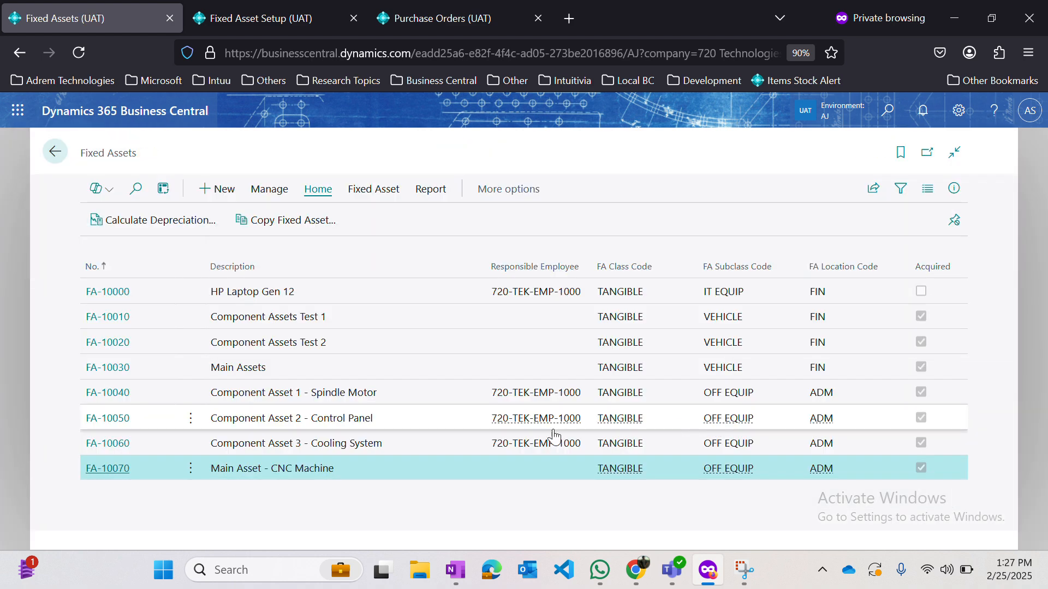
- Open the Main Asset Statistics of component asset FA-10050 and examine its component, depreciation and book value figures
left_click(122, 424)
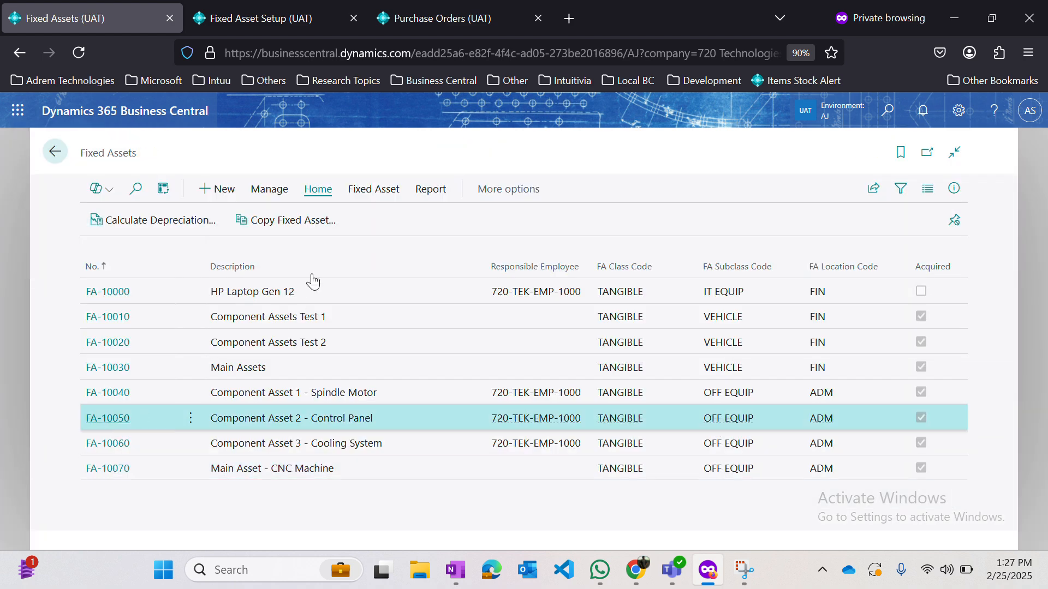
key("Escape")
left_click(148, 417)
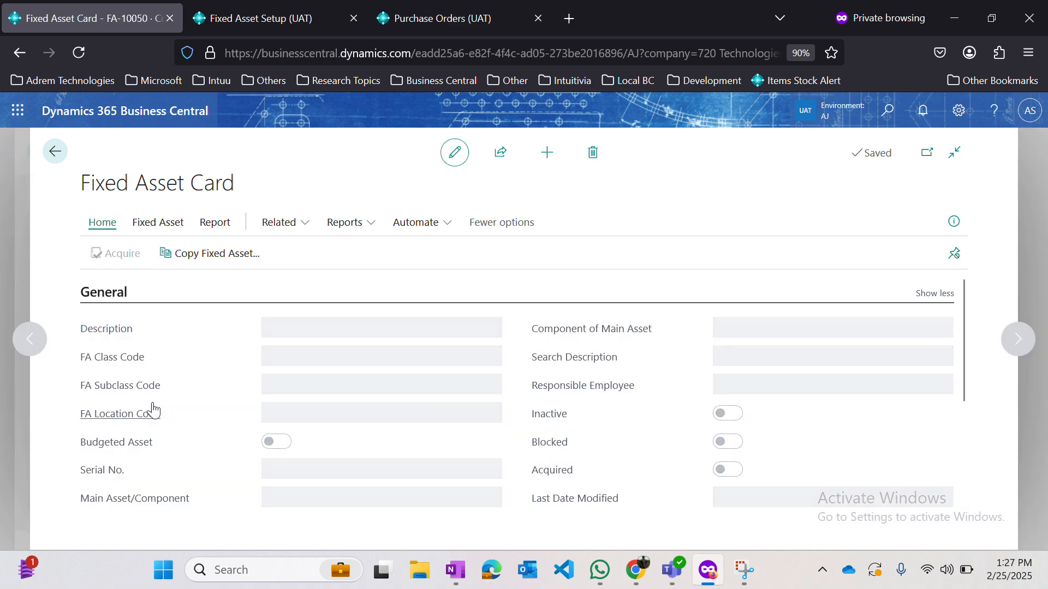
left_click(301, 228)
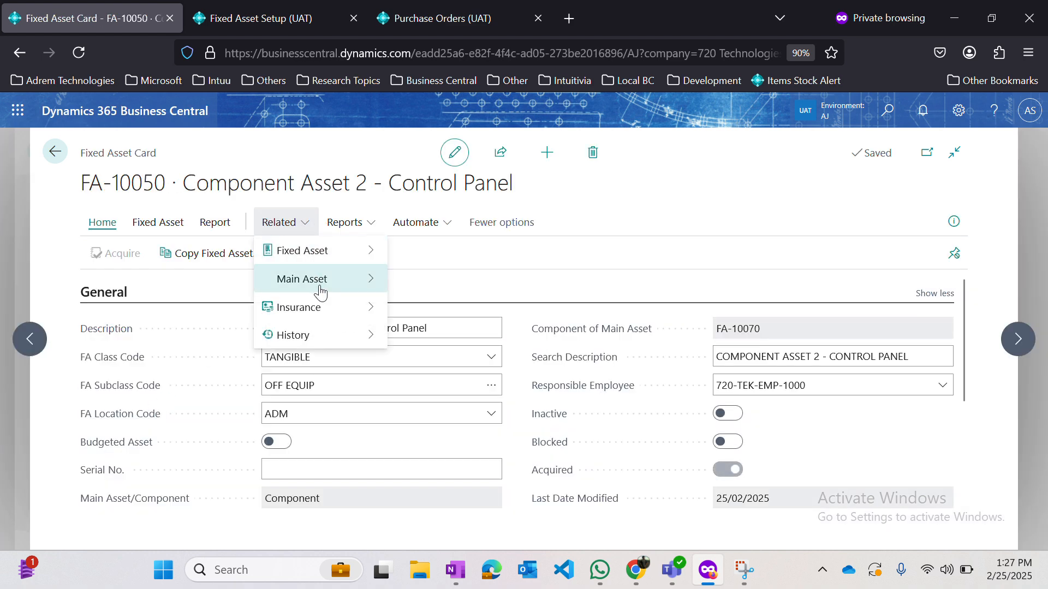
mouse_move(354, 288)
left_click(441, 309)
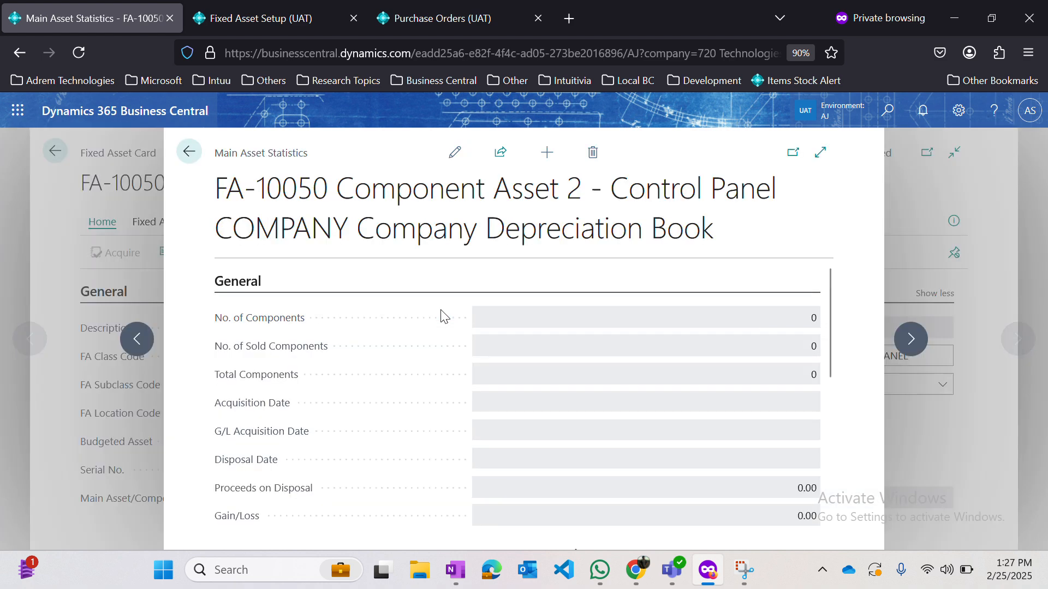
scroll(584, 371, "down", 3)
scroll(594, 379, "down", 5)
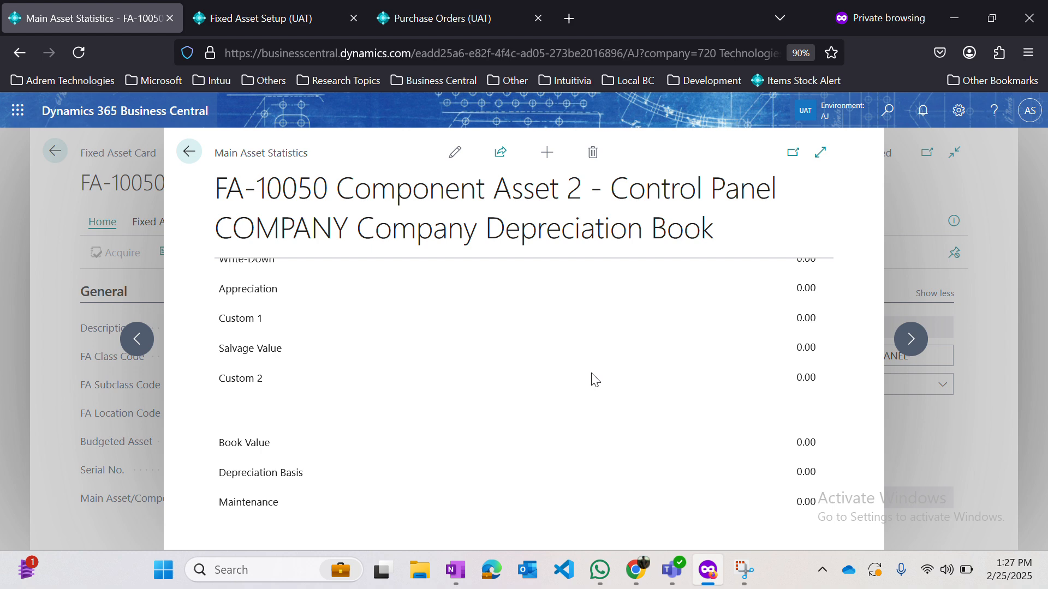
key("Escape")
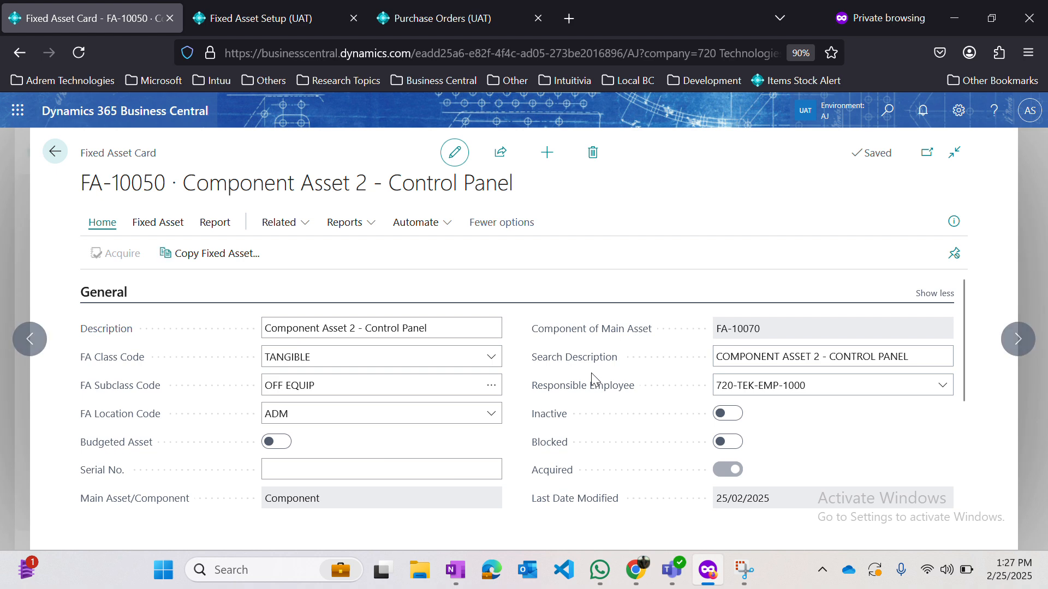
- Leave the FA-10050 card, search for "book value 01" and open the Fixed Asset Book Value 01 report
key("Escape")
key("alt+q")
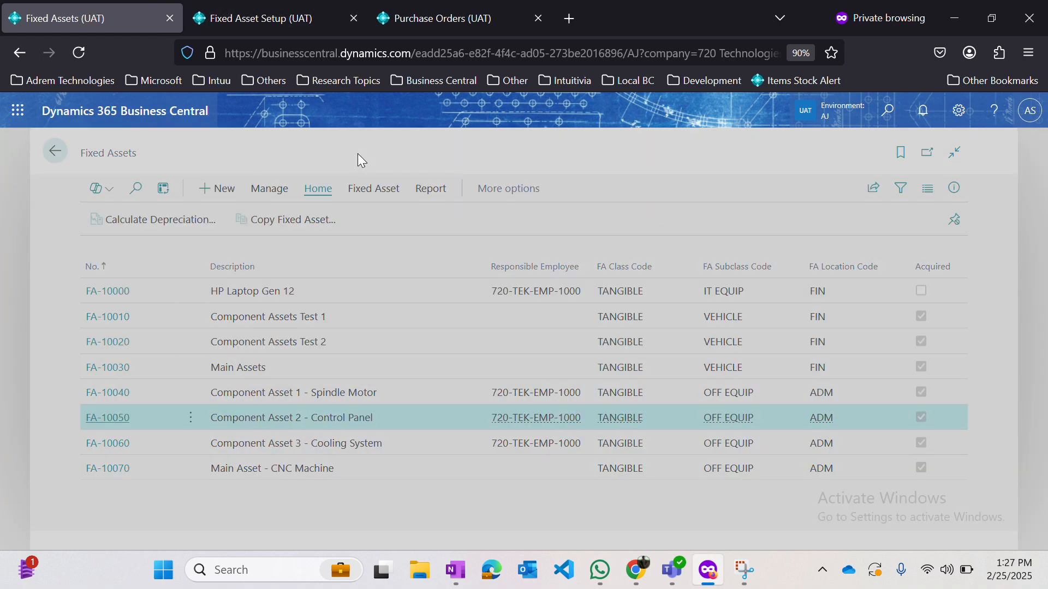
type("book value 01")
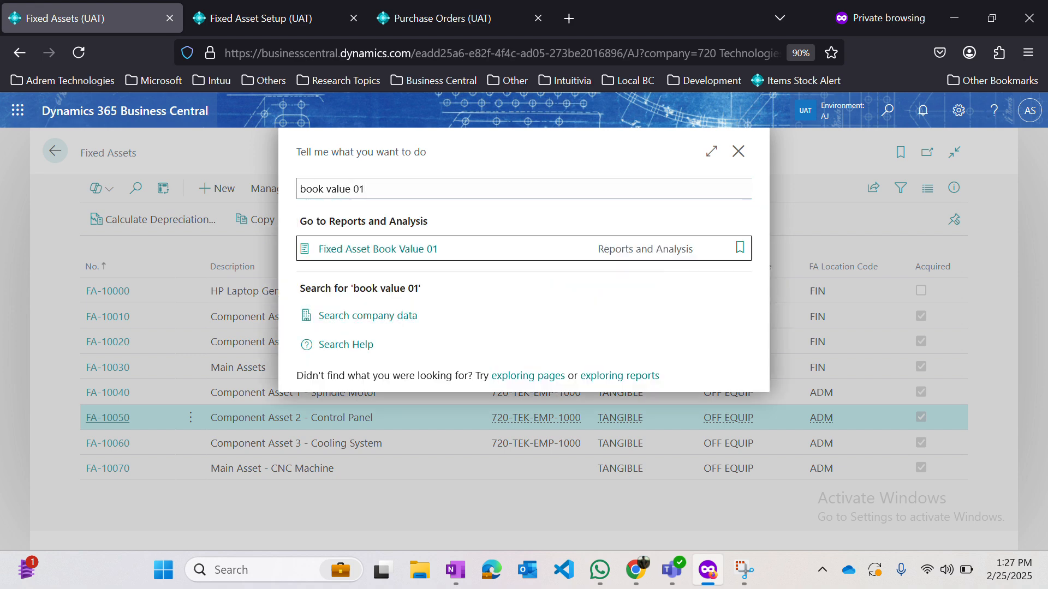
left_click(403, 248)
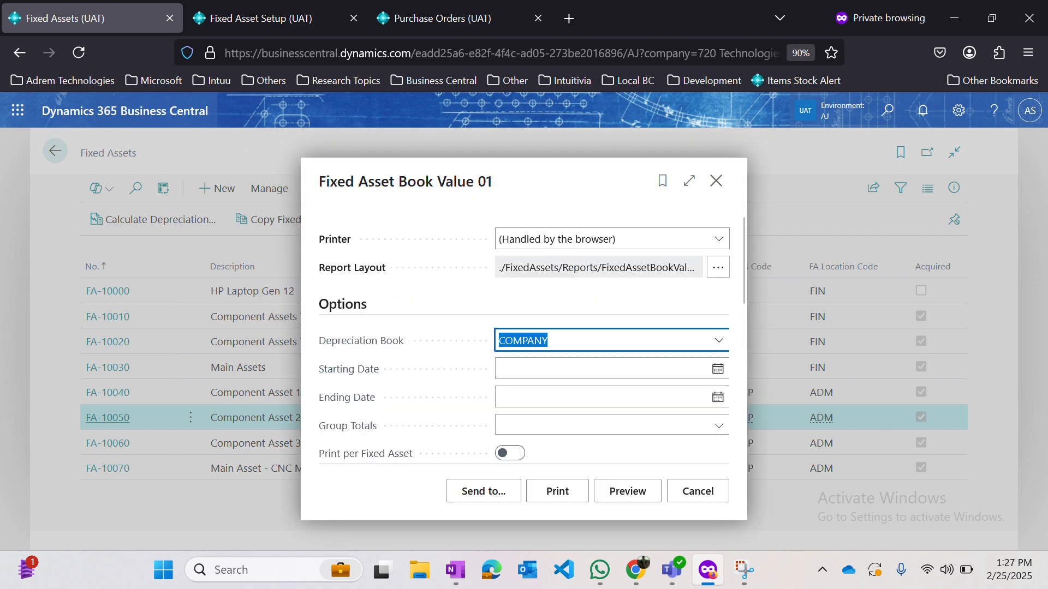
- Set the report's Starting Date to 25/02/2022 and its Ending Date to 25/02/2025
left_click(535, 373)
type("t")
key("Tab")
key("shift+Tab")
key("End")
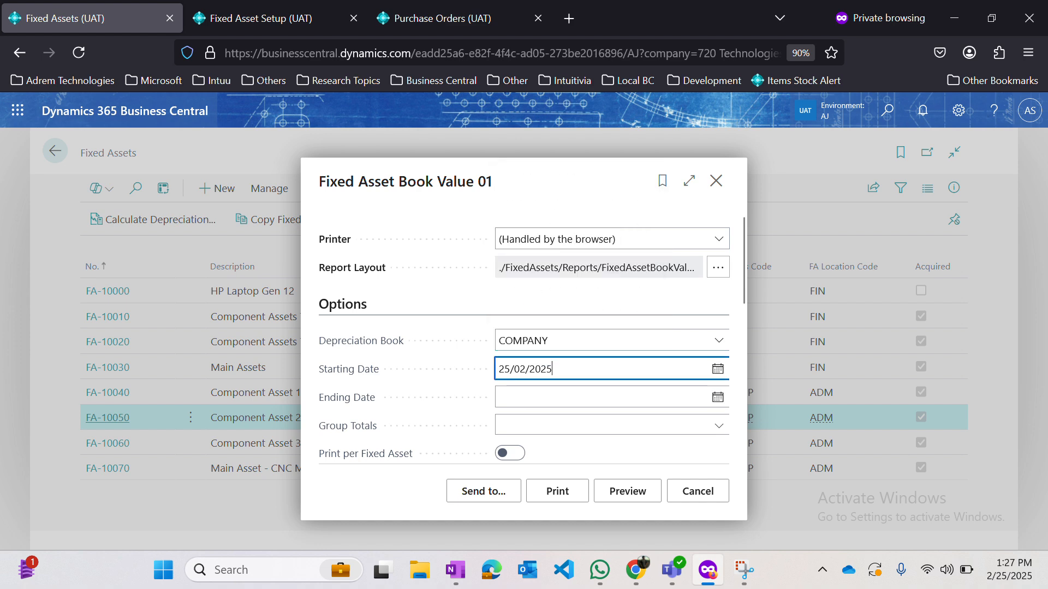
key("BackSpace")
key("Tab")
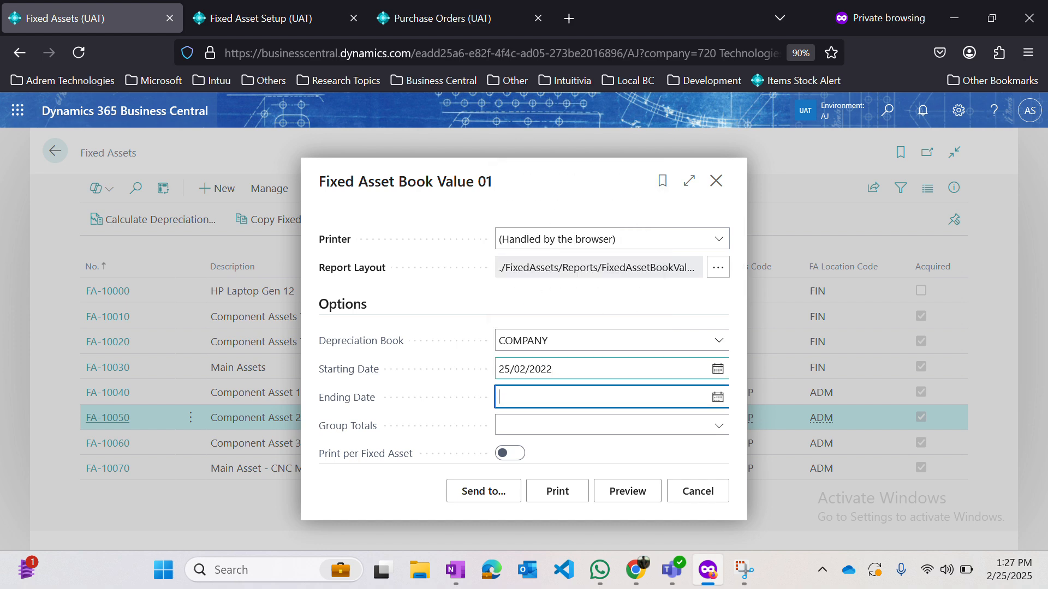
type("t")
key("Tab")
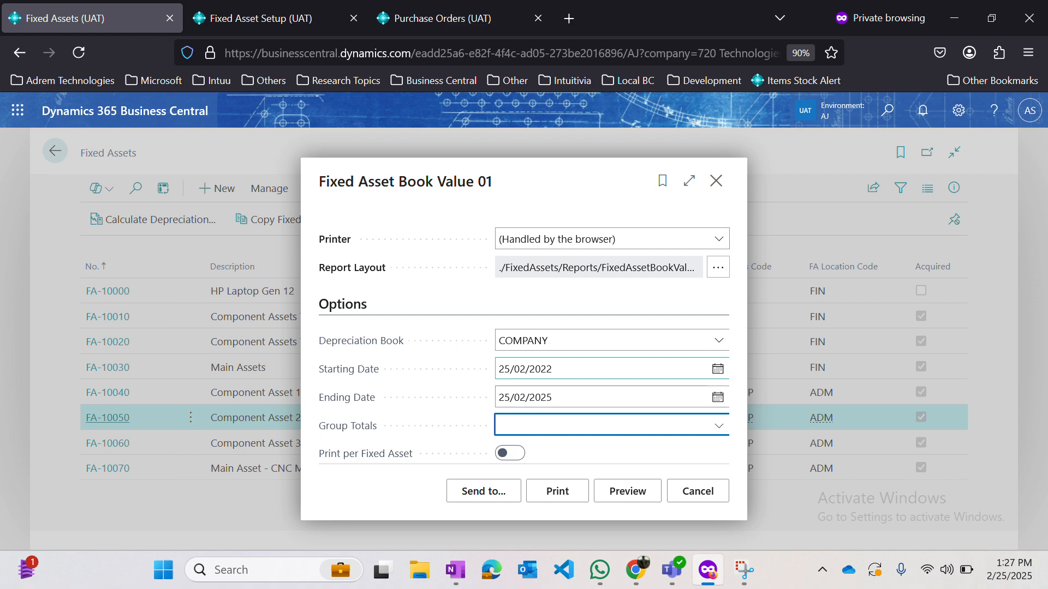
- Turn on Print per Fixed Asset and preview the report without any fixed asset filters
scroll(630, 350, "down", 2)
left_click(517, 361)
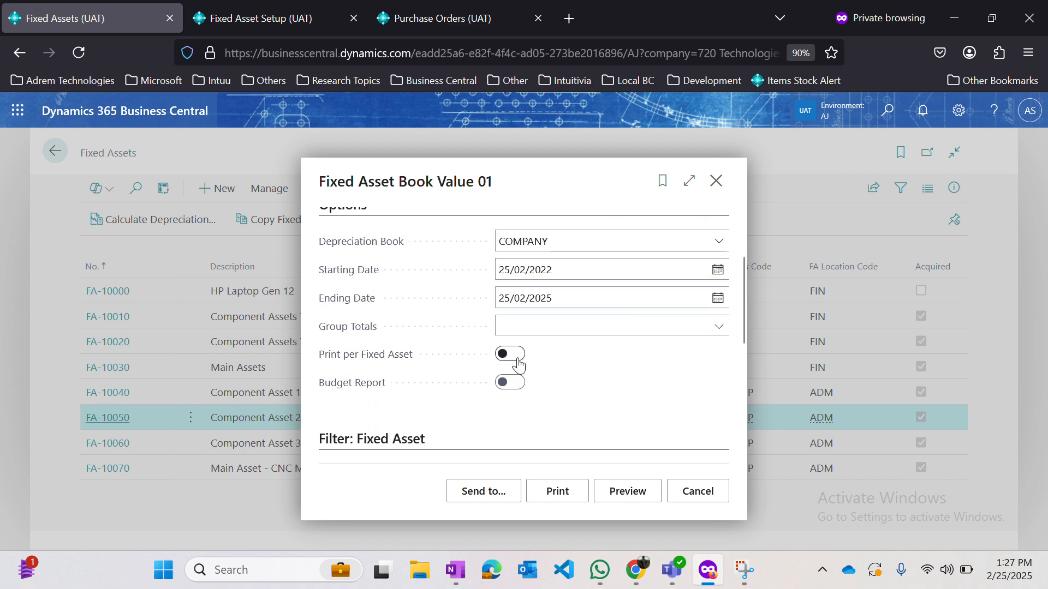
left_click(572, 334)
left_click(572, 334)
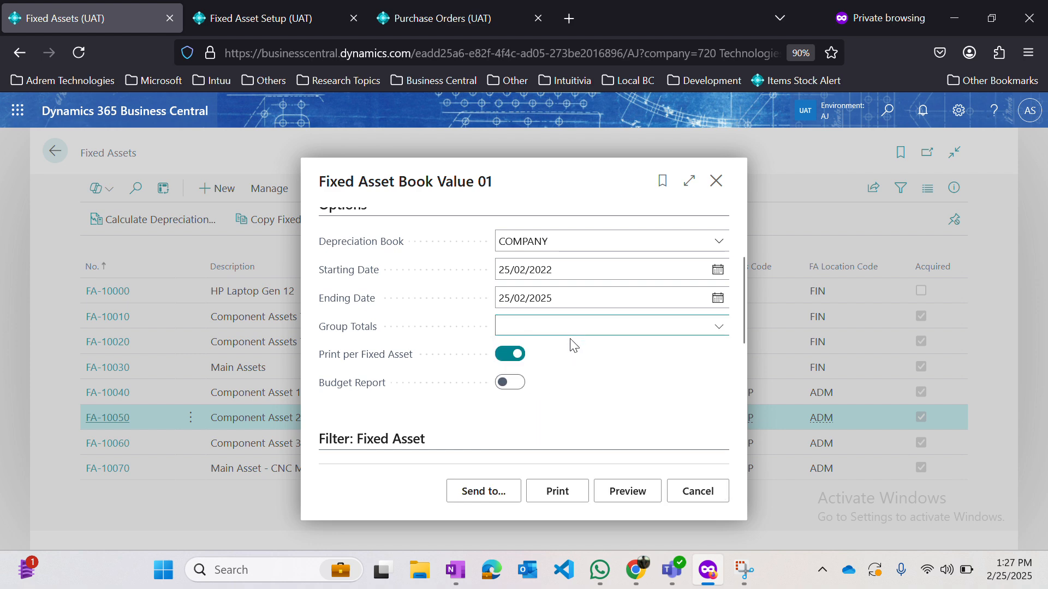
scroll(568, 352, "down", 3)
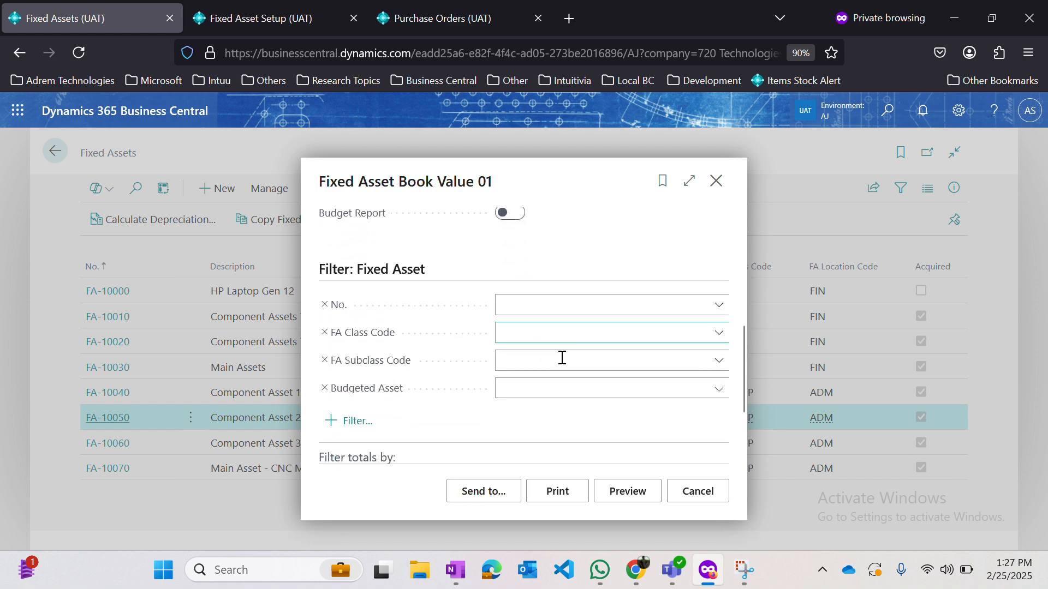
left_click(609, 494)
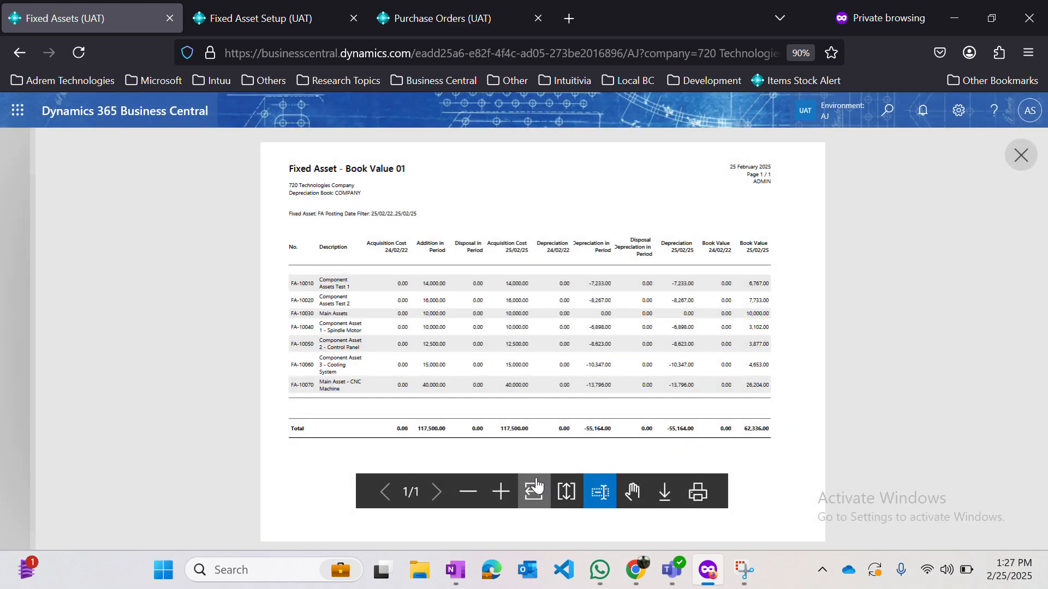
- Fit the report to the page width and examine each asset's acquisition cost, depreciation and book value, plus the totals
left_click(534, 493)
scroll(372, 381, "down", 5)
scroll(372, 382, "up", 10)
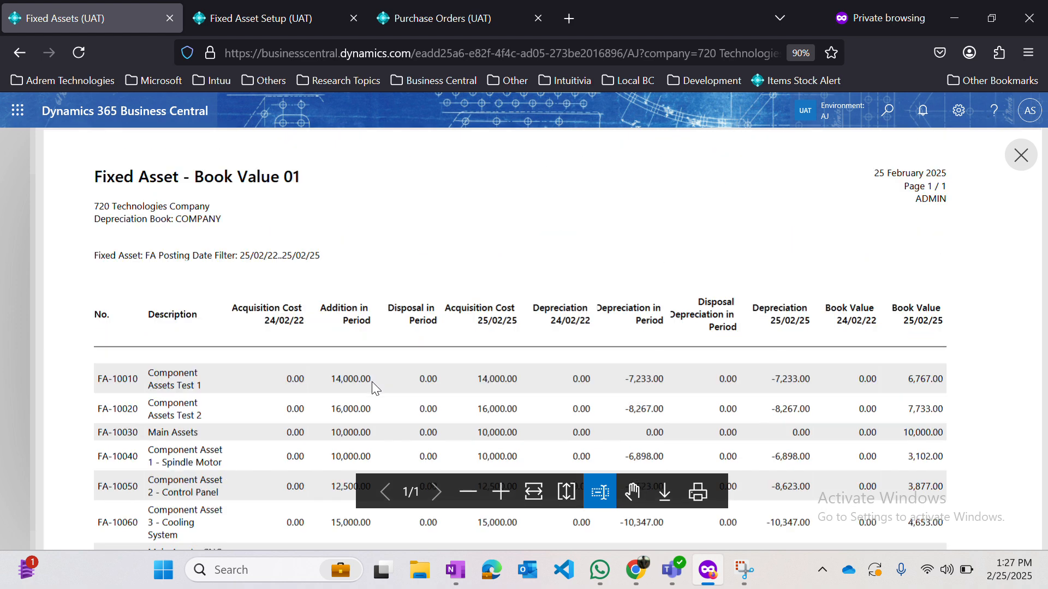
scroll(372, 381, "down", 2)
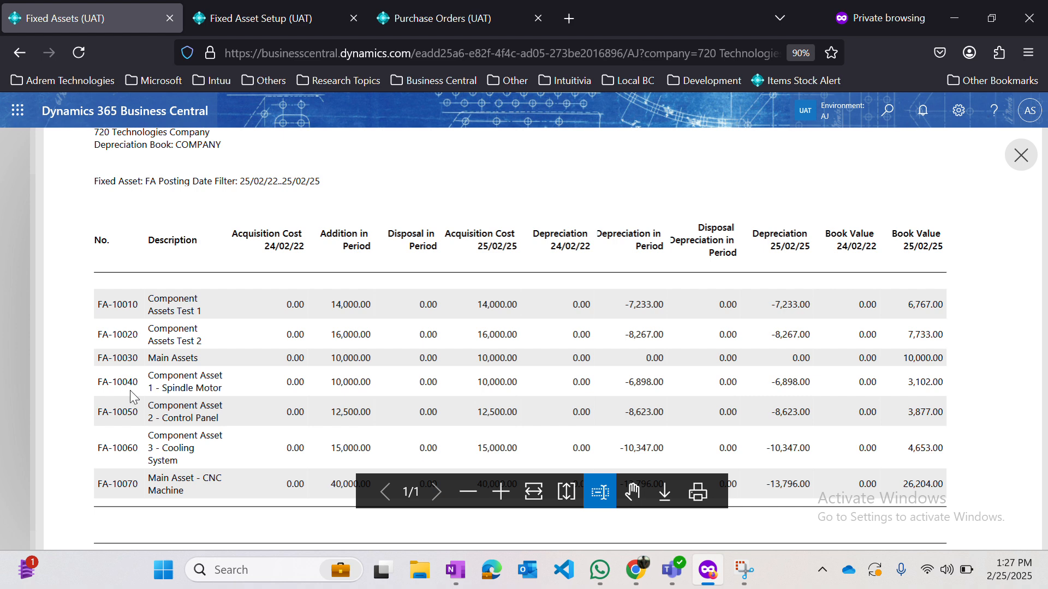
scroll(269, 428, "down", 3)
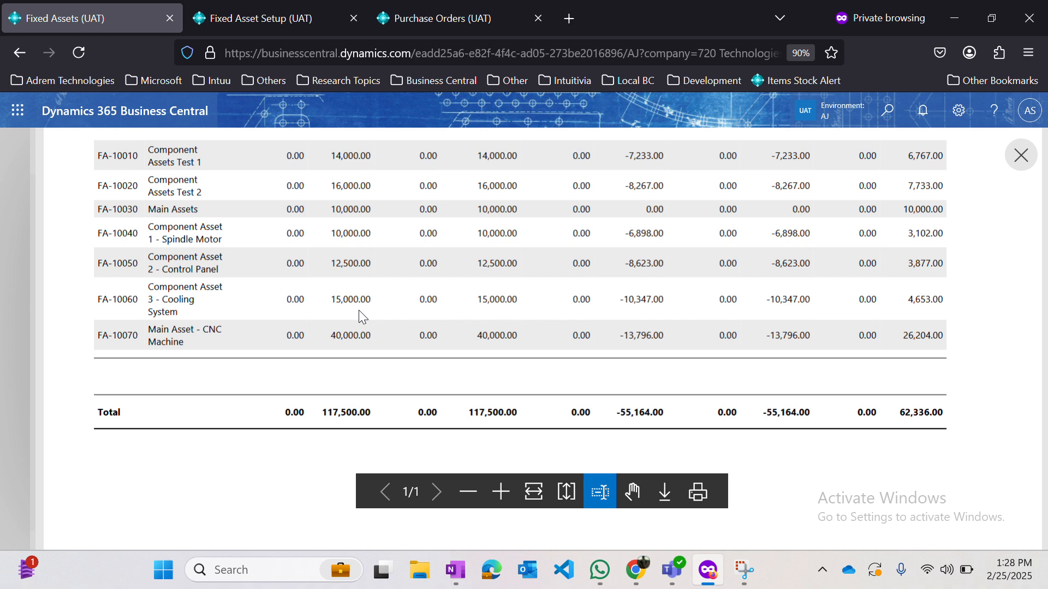
- Close the preview, review the report's filters and options, and exit the report and asset list to the home page
key("Escape")
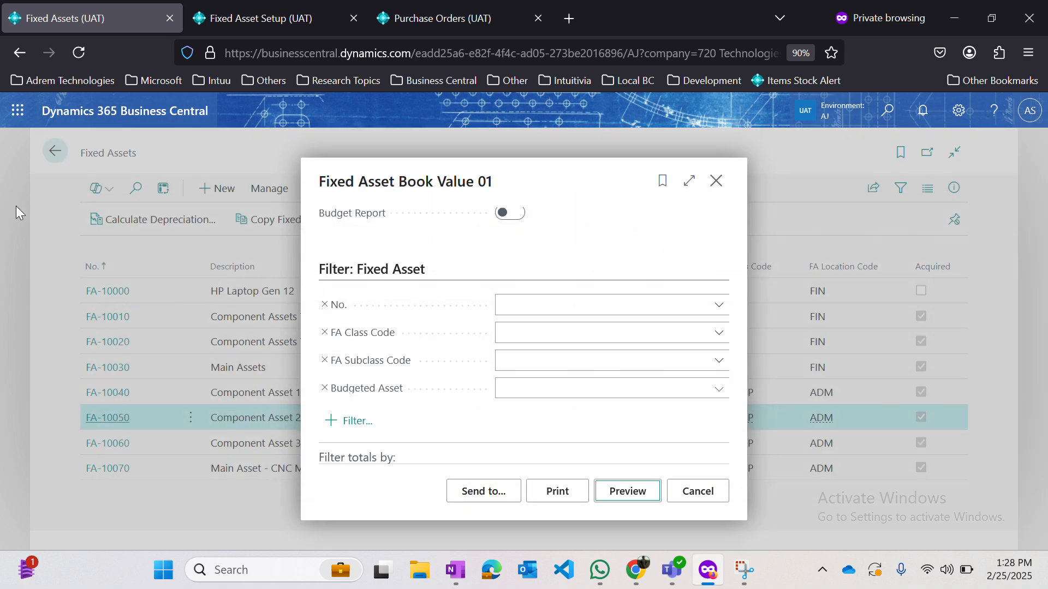
scroll(456, 382, "down", 1)
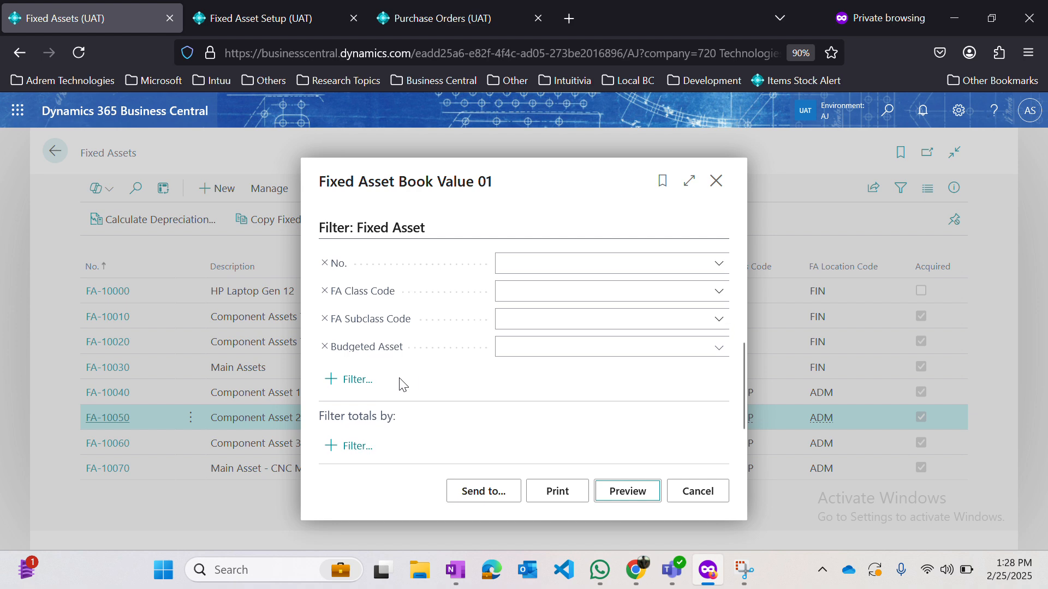
scroll(406, 381, "up", 5)
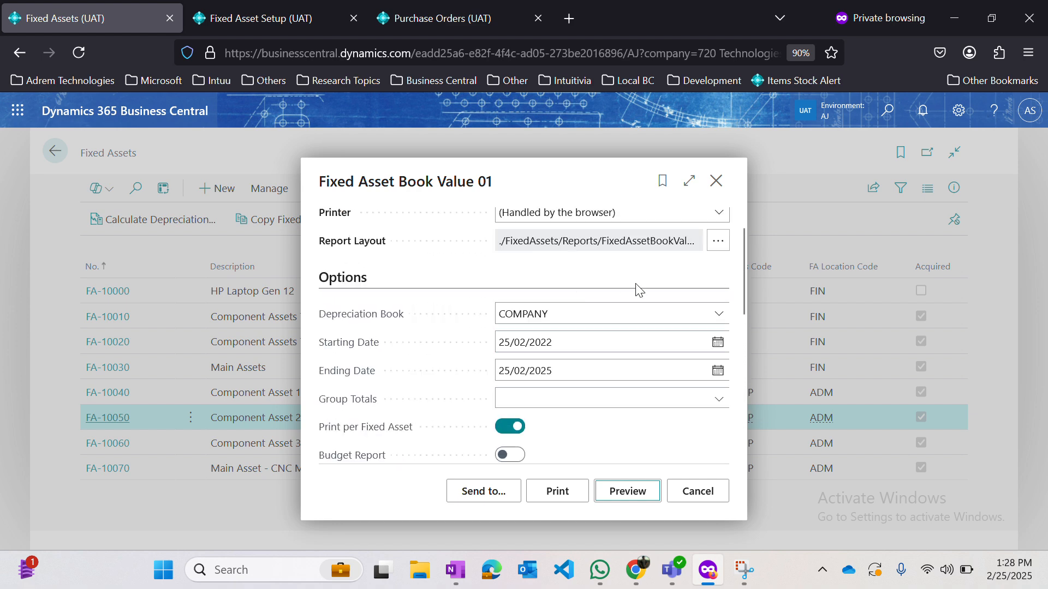
scroll(433, 409, "up", 1)
key("Escape")
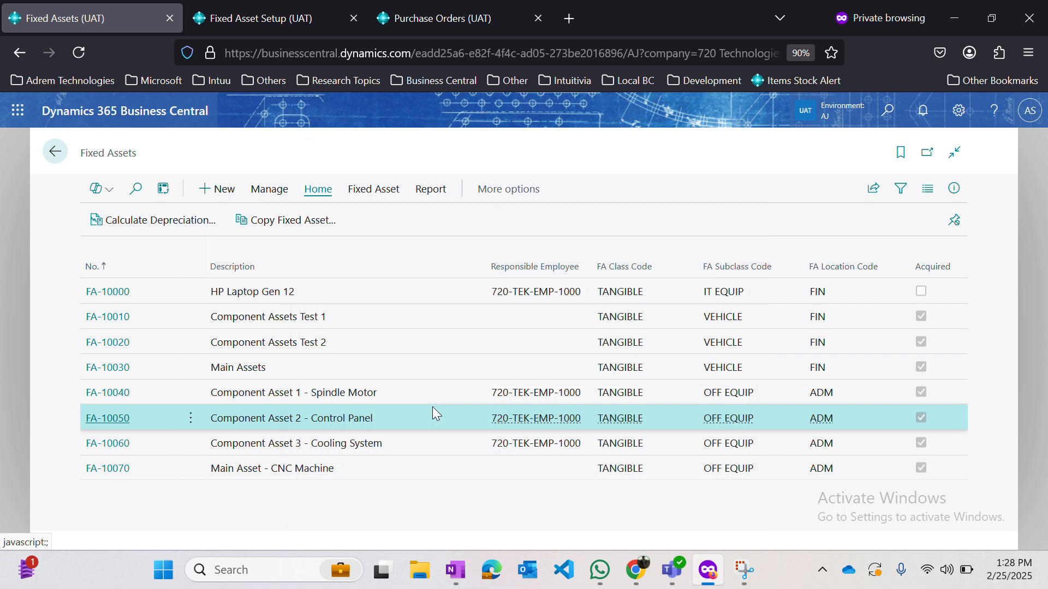
key("Escape")
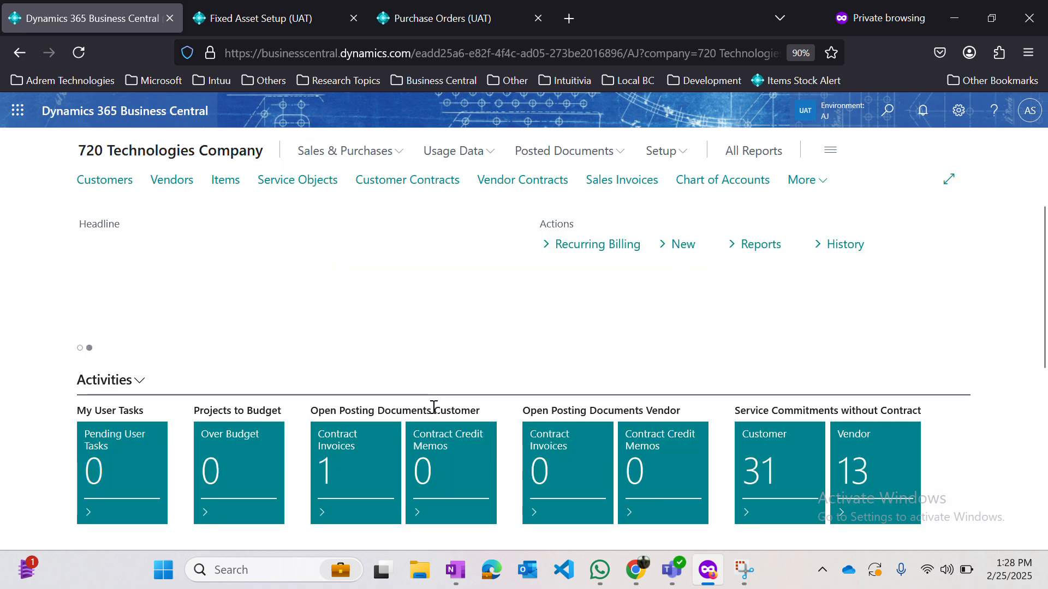